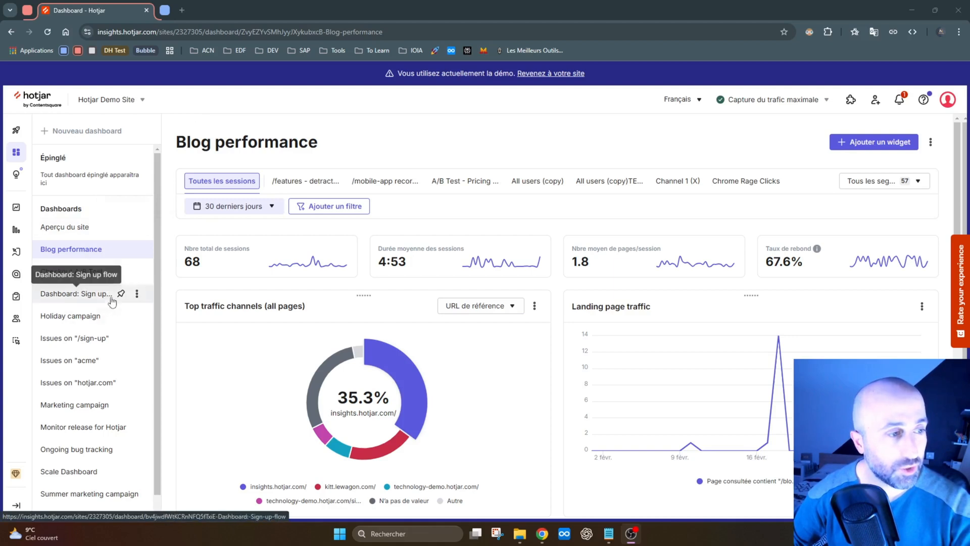
- Look over the Blog performance dashboard's metrics and charts and open the Funnels page
scroll(111, 394, down, 1)
scroll(101, 353, up, 1)
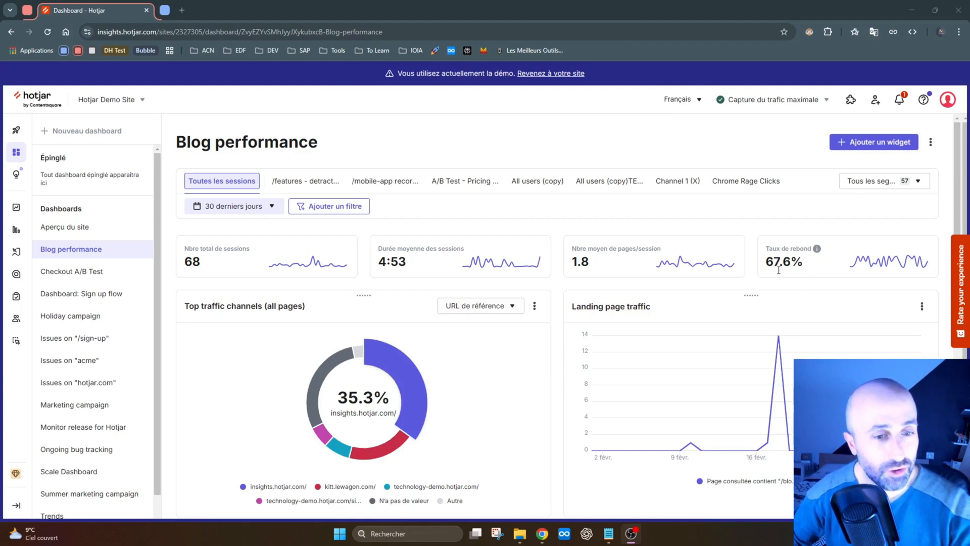
scroll(447, 354, down, 2)
scroll(447, 354, up, 2)
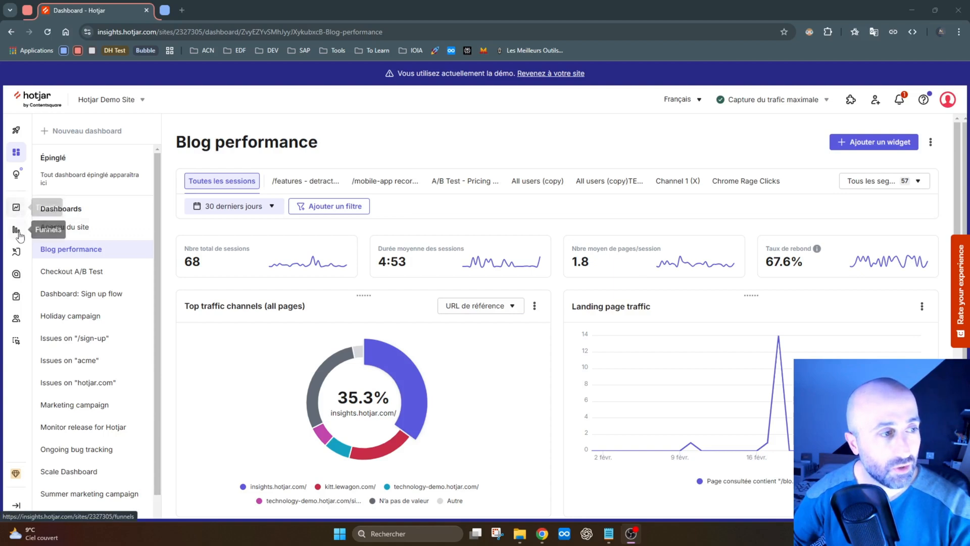
click(18, 232)
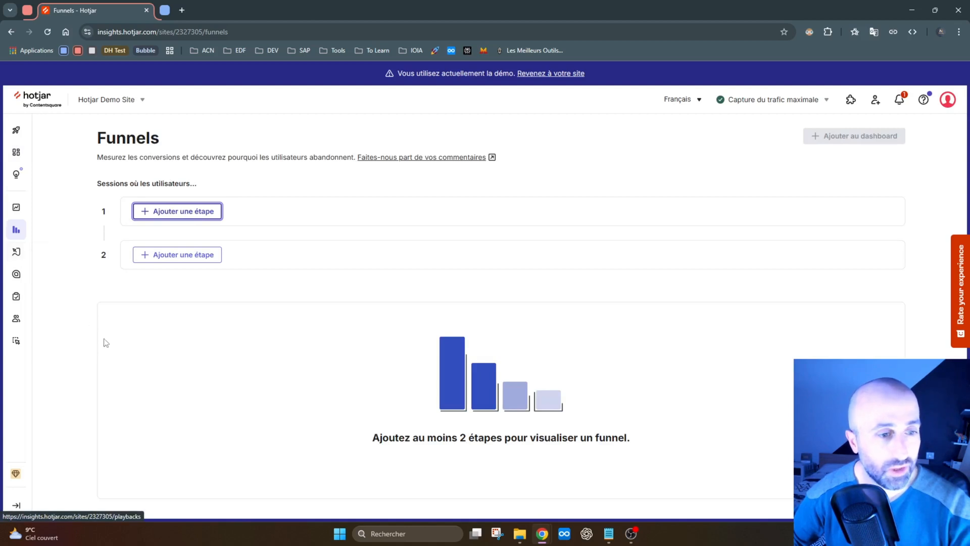
- Open the session recordings list and play the moderate-relevance session dated 20 févr., 23:39
click(20, 253)
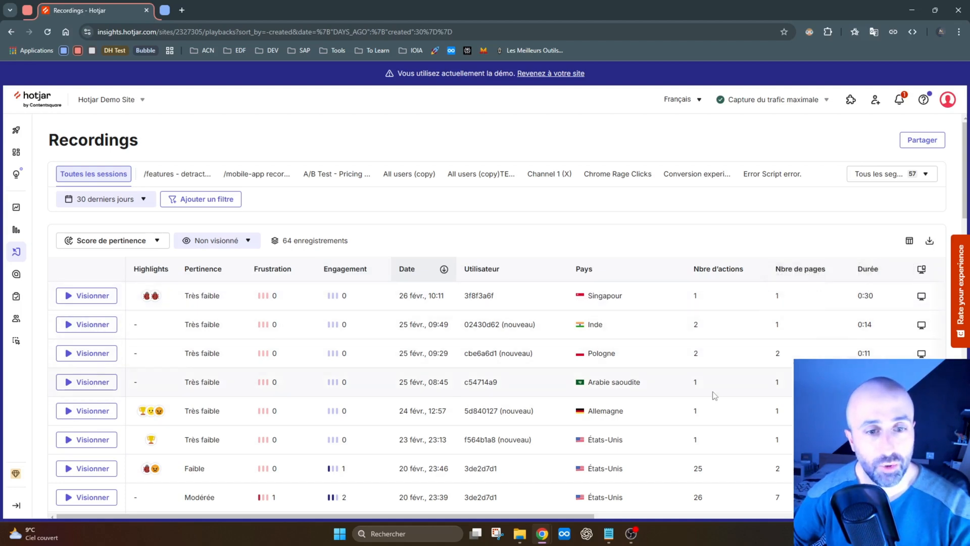
scroll(709, 407, down, 1)
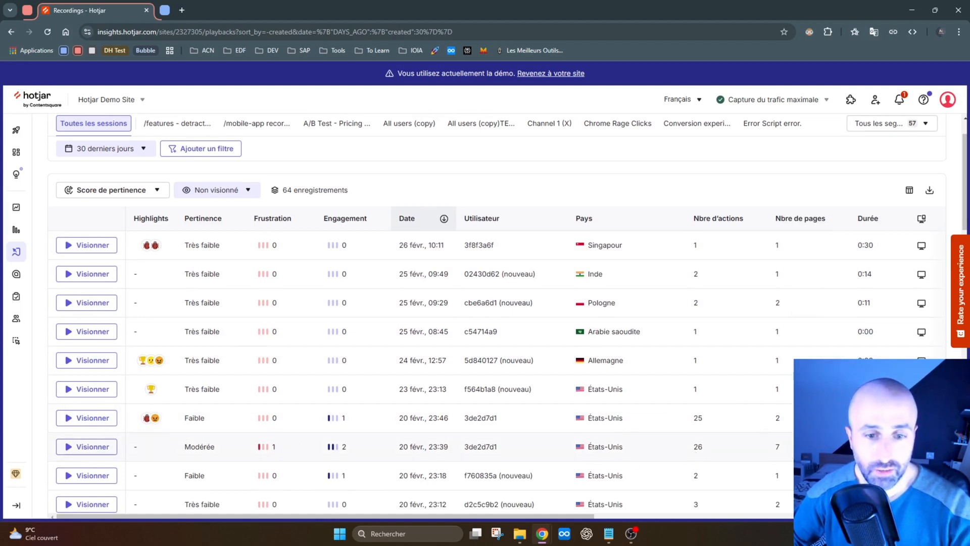
click(86, 447)
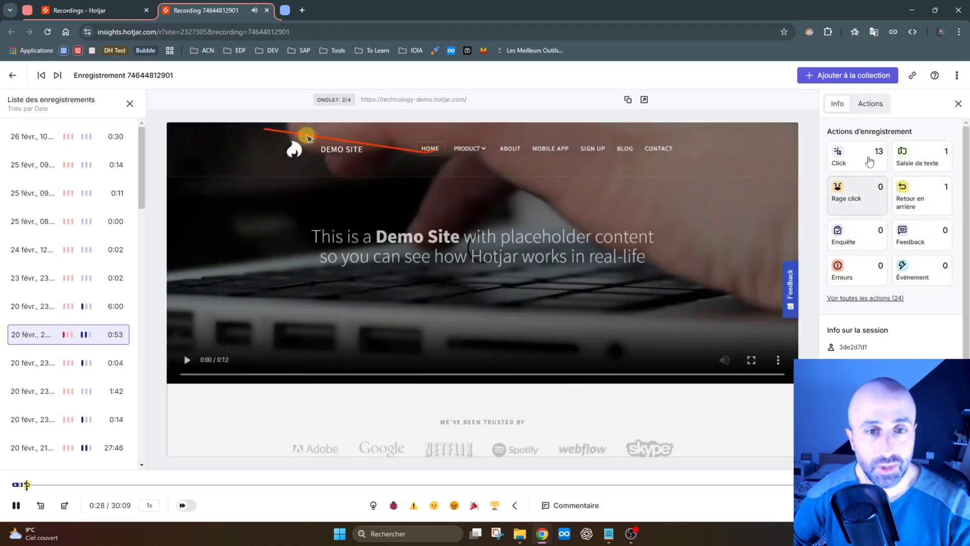
- Examine the playing recording's session information and its list of visitor actions
scroll(899, 251, down, 1)
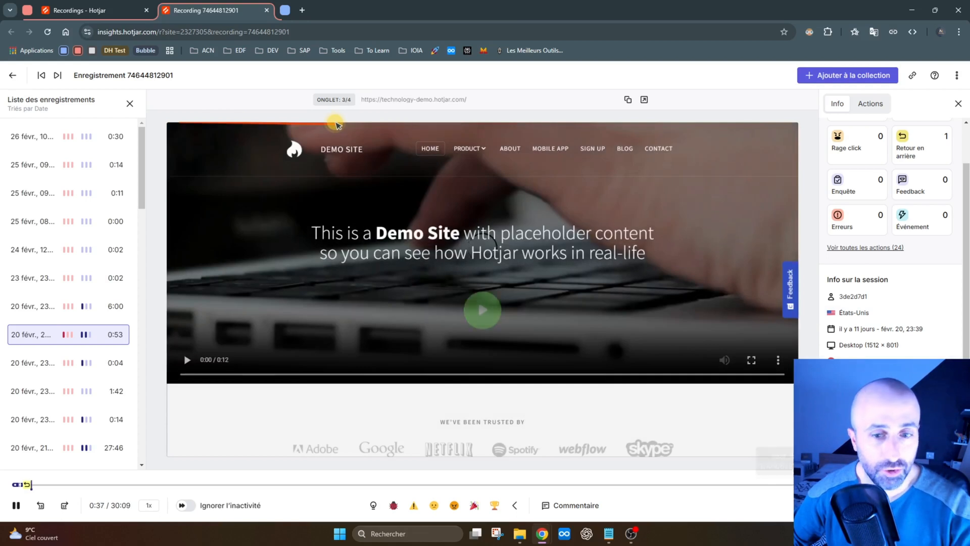
click(870, 103)
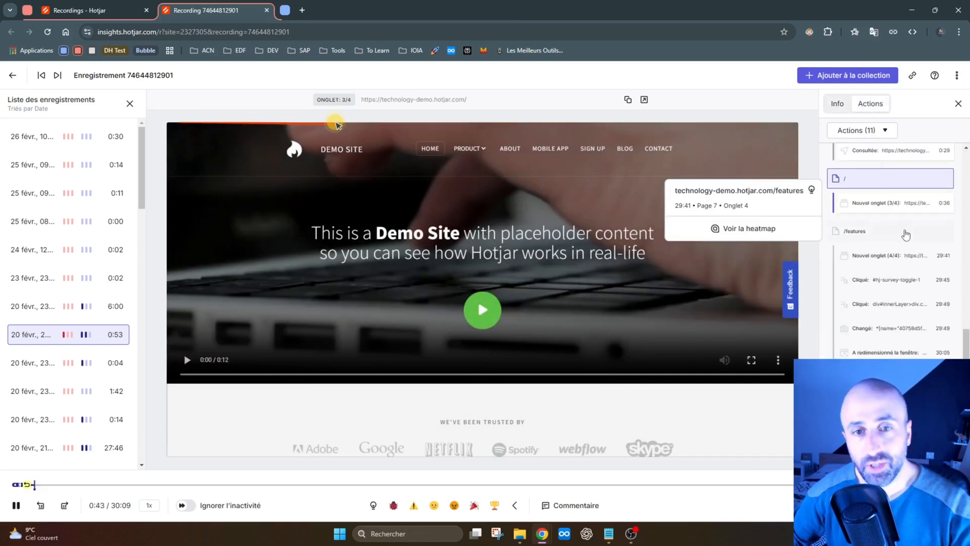
scroll(904, 303, down, 5)
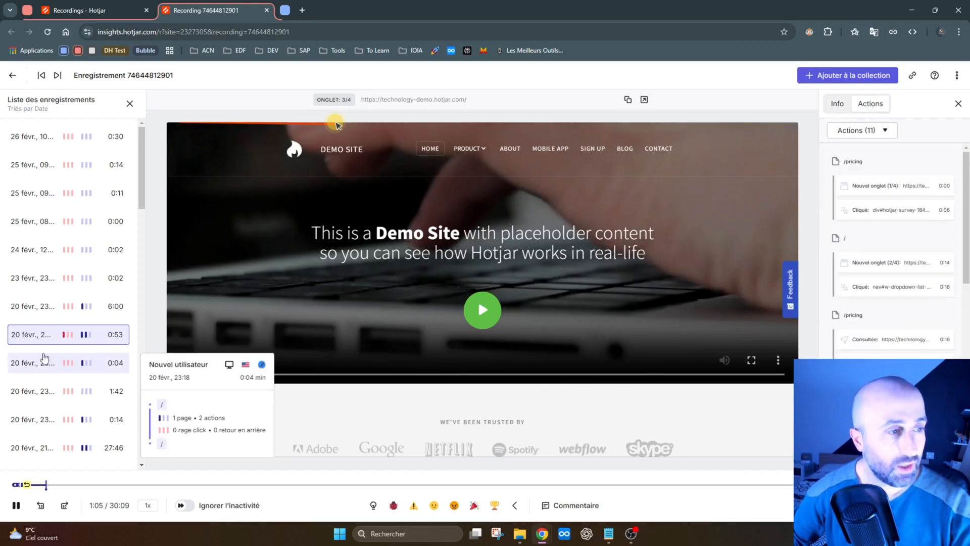
- Save the current recording as a highlight and check the available collections without choosing one
click(859, 76)
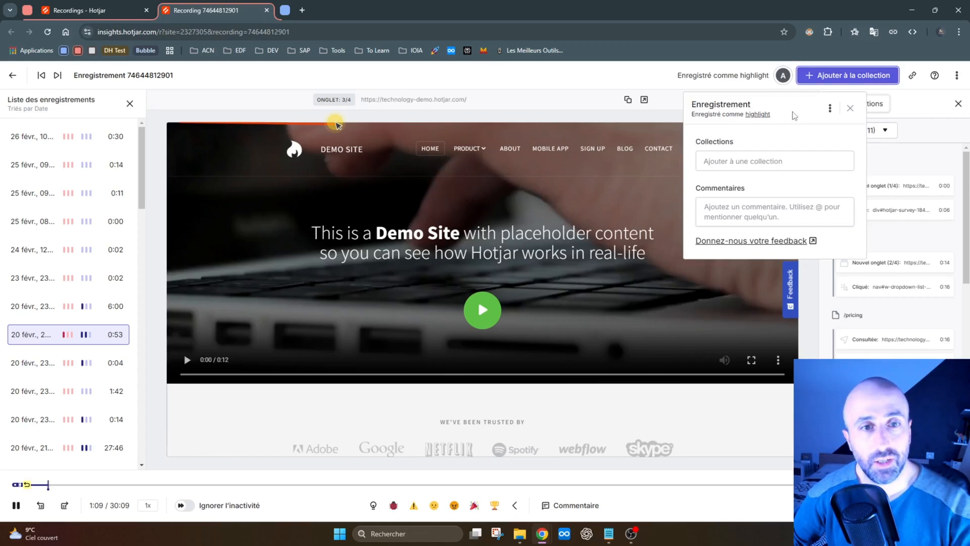
click(738, 158)
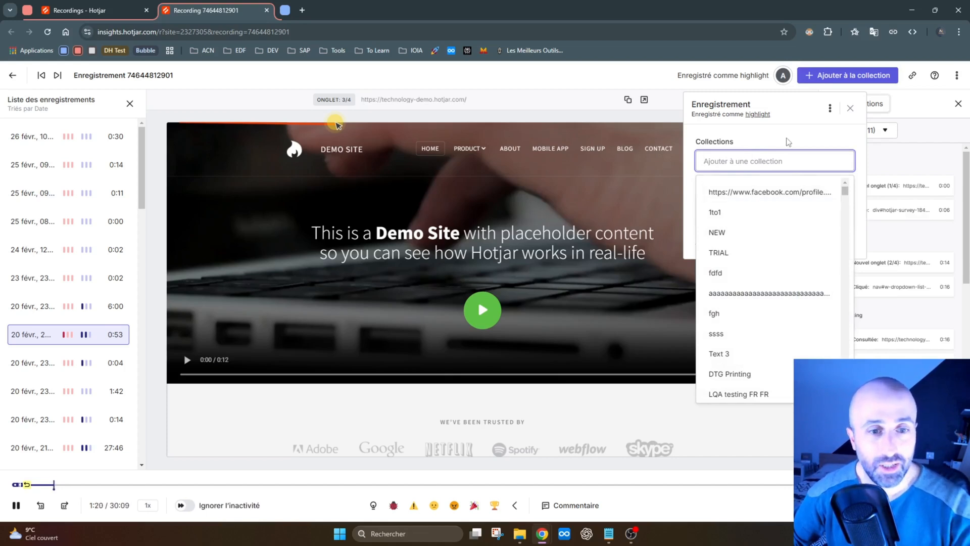
click(802, 144)
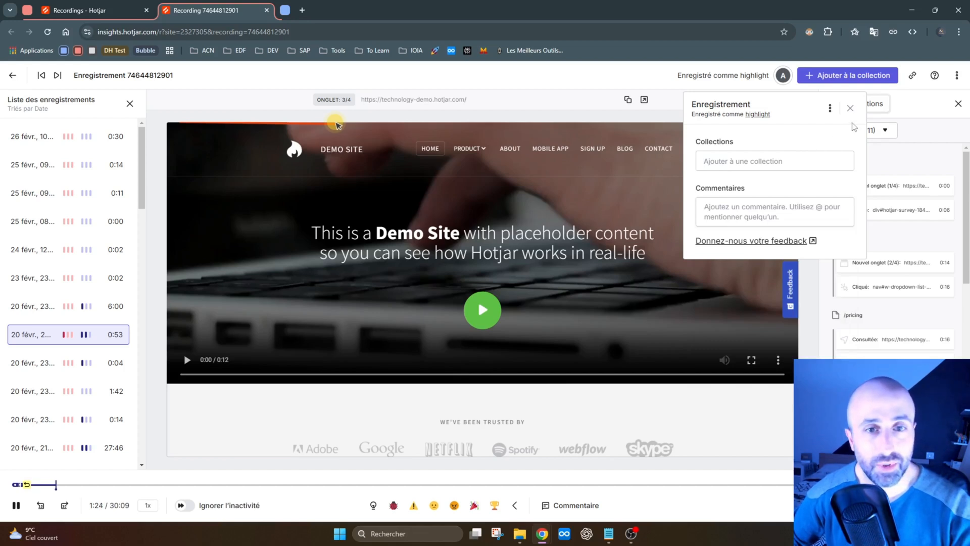
click(850, 108)
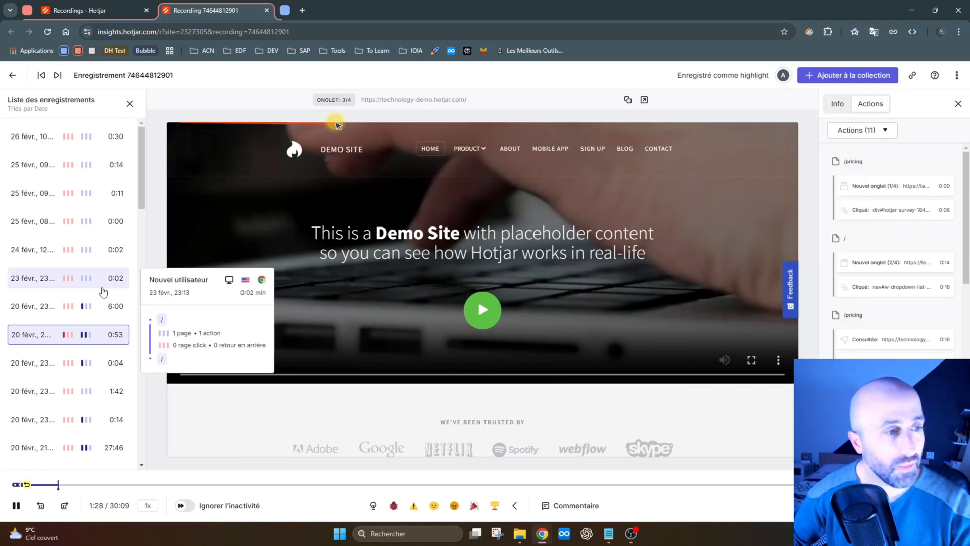
- Play the 6:00 recording from 20 févr. and examine its angry-face clip's tags and comment field, plus the session's feedback action
click(69, 309)
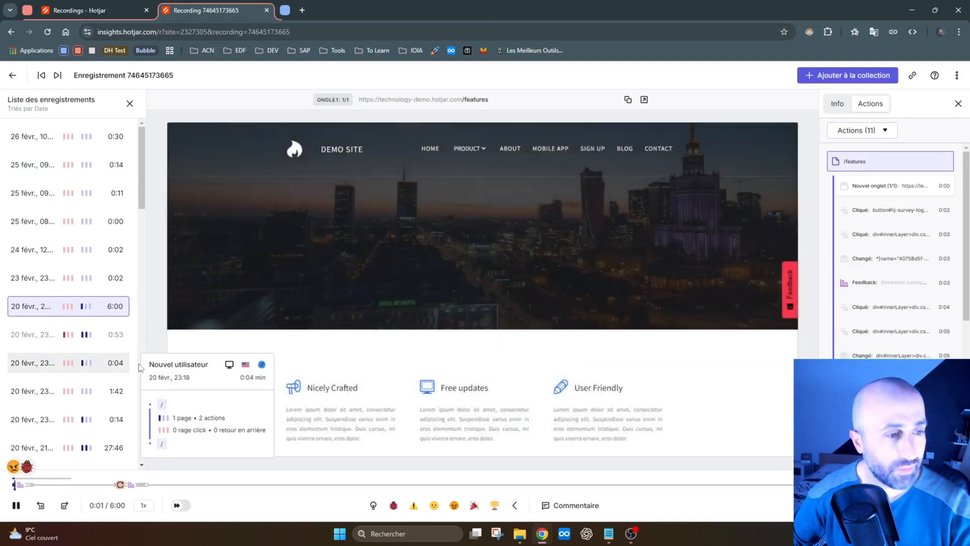
click(13, 466)
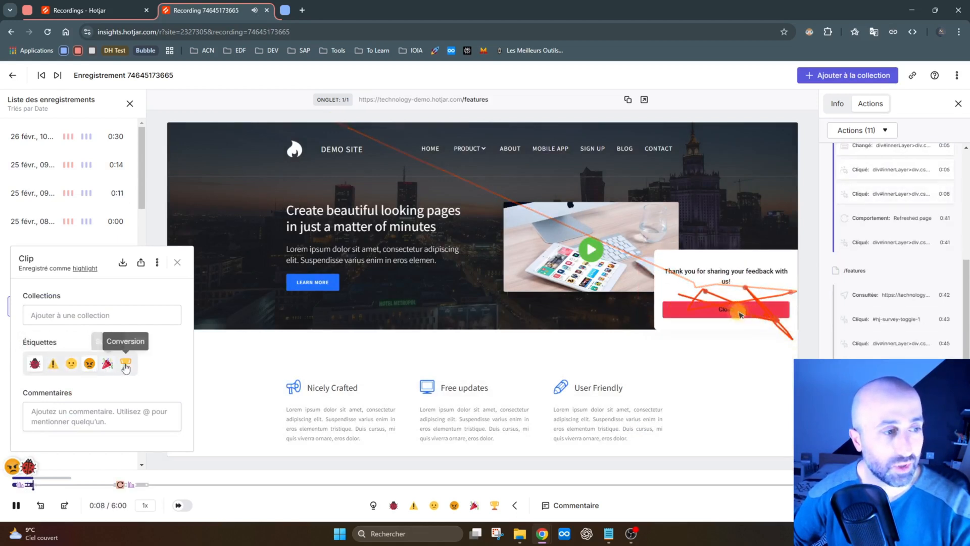
click(110, 423)
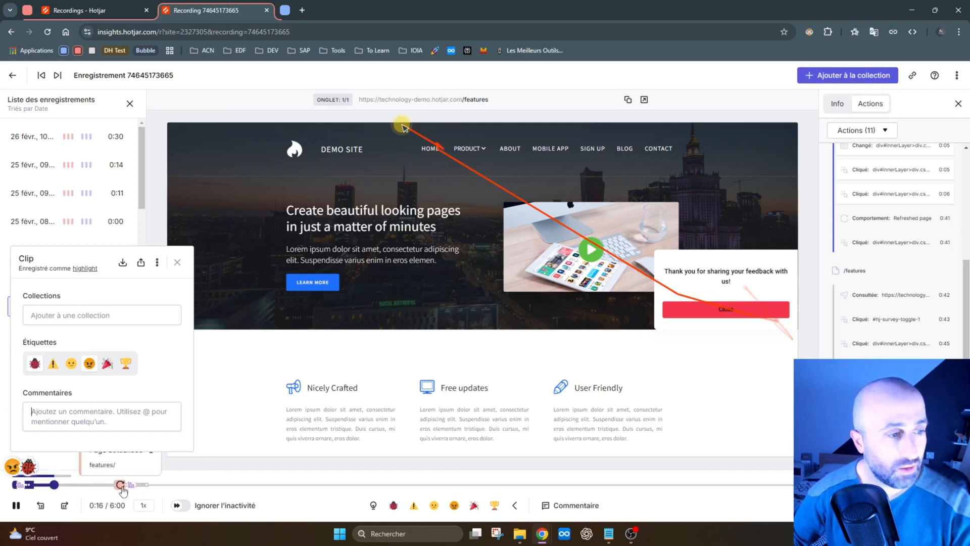
scroll(904, 242, up, 5)
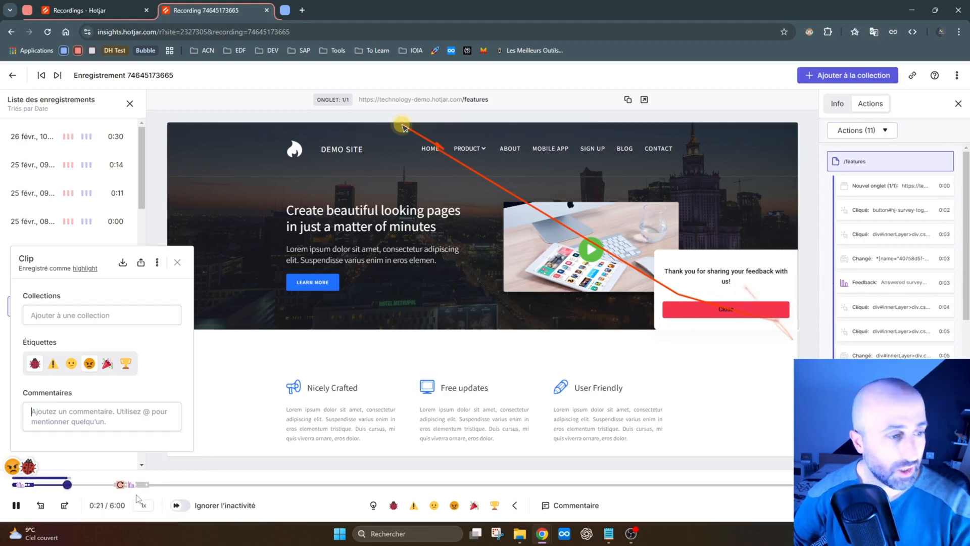
click(879, 282)
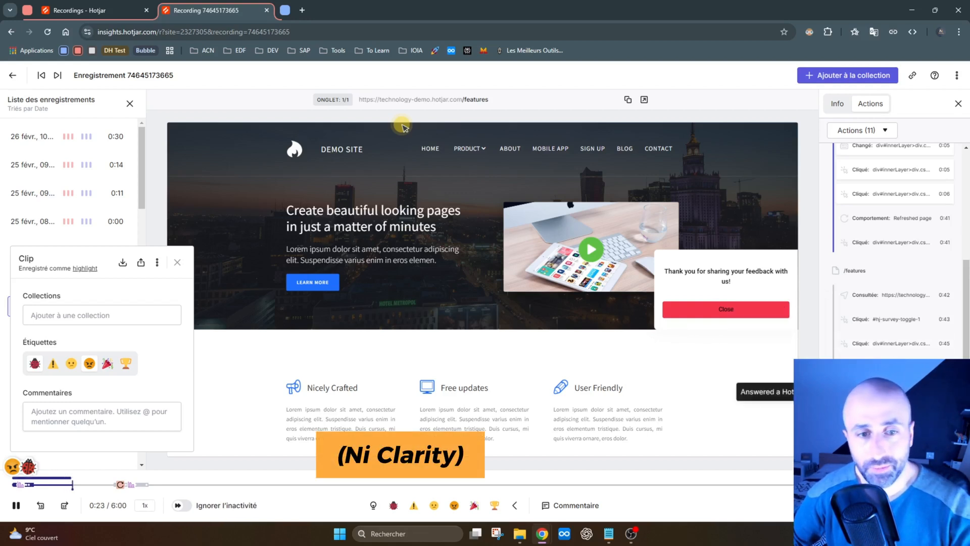
- Leave the recording player and open the Home - Returning Users heatmap to view its map types
click(13, 76)
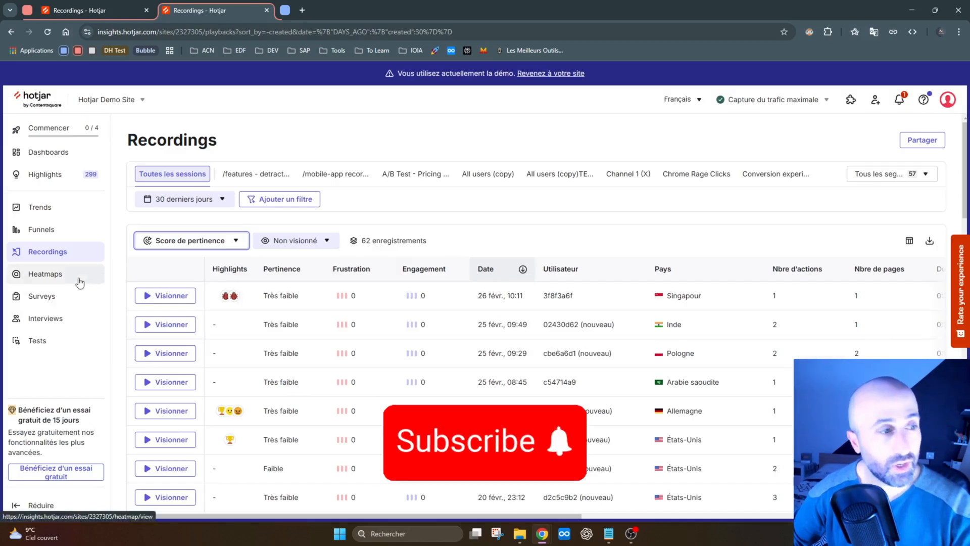
click(79, 283)
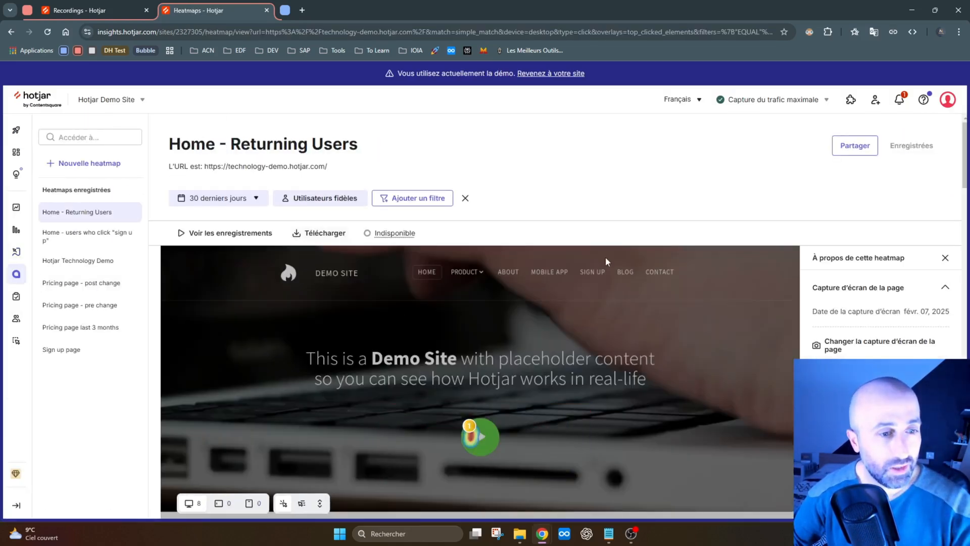
scroll(605, 258, down, 3)
scroll(520, 311, up, 1)
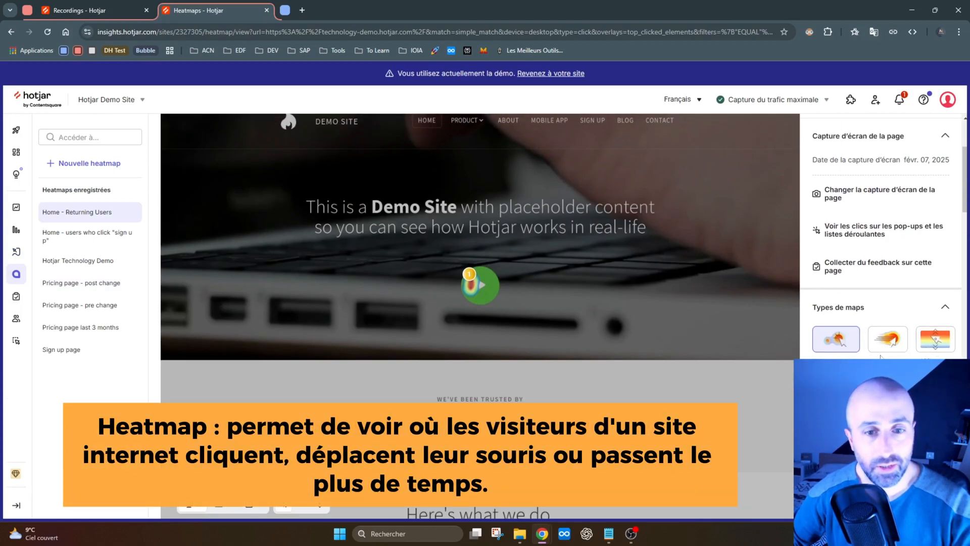
- Switch the heatmap to the Mouvement type and examine visitors' mouse movement down the page and the statistics
click(887, 339)
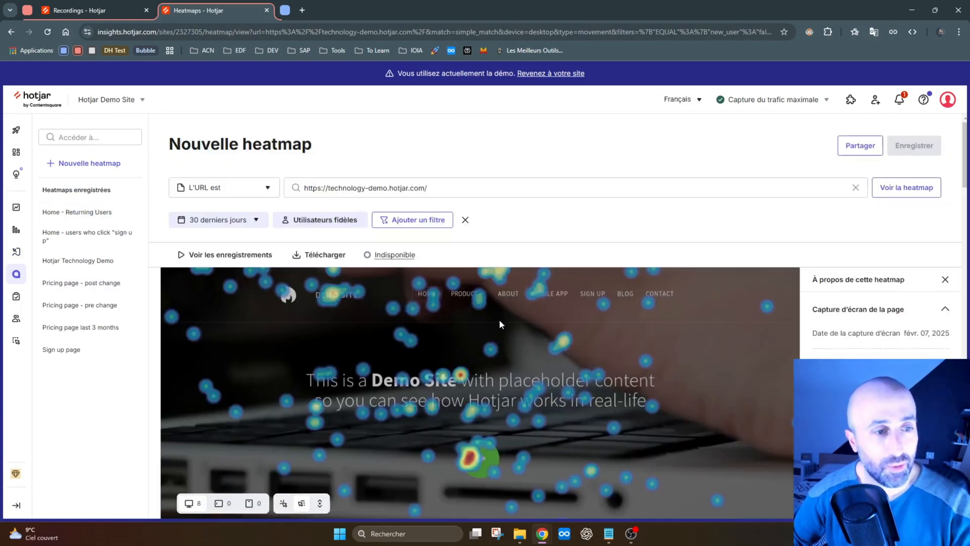
scroll(657, 303, down, 6)
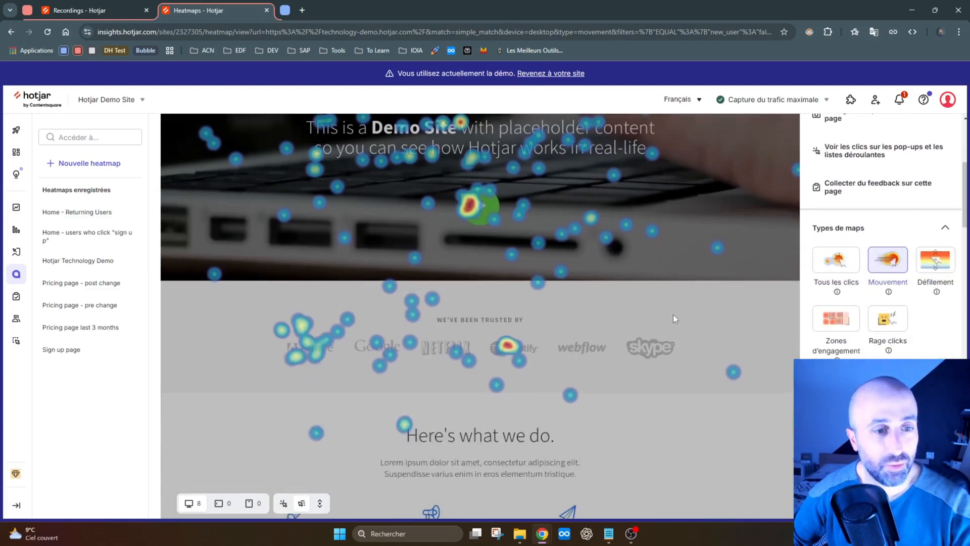
scroll(673, 314, down, 2)
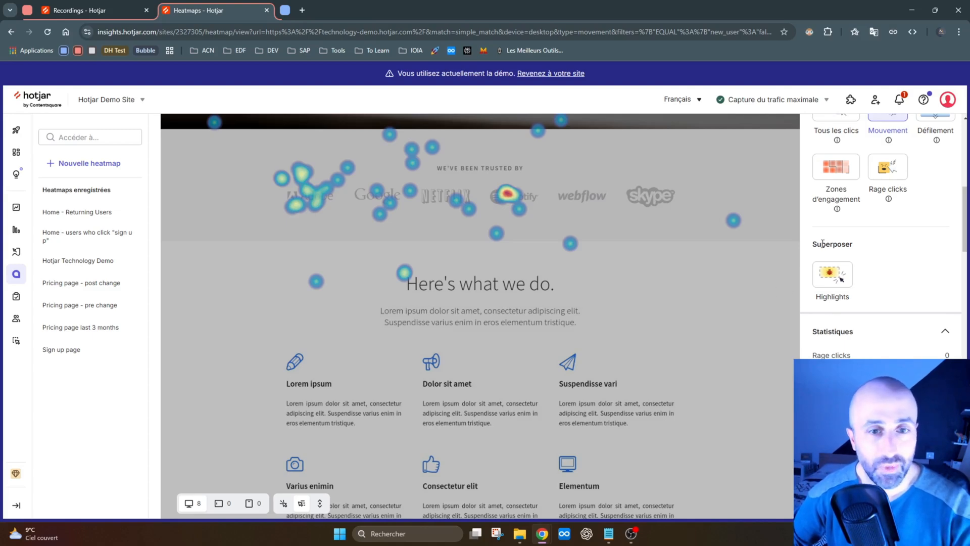
scroll(858, 277, down, 6)
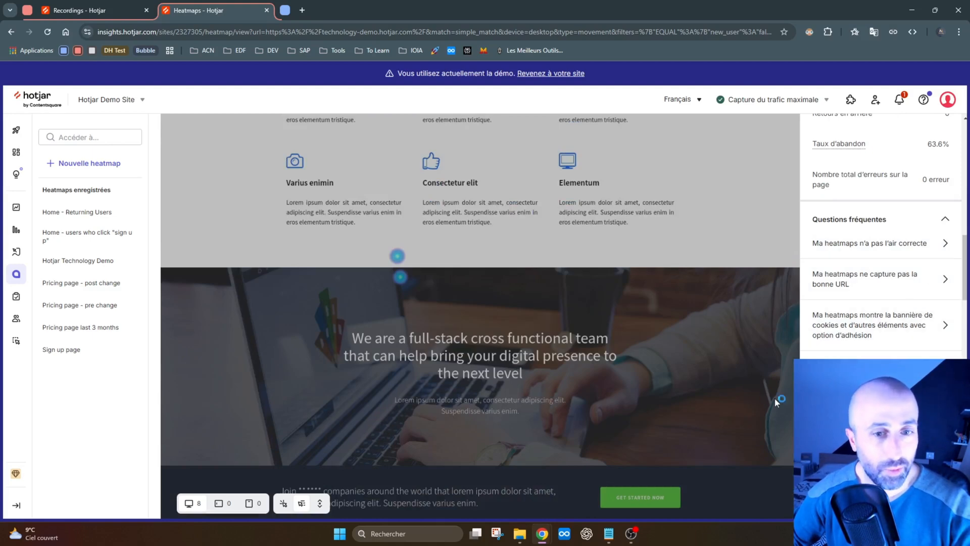
- Show the Défilement map with Rage clicks enabled and examine how far visitors scroll, down to the pricing and team sections
scroll(775, 399, up, 10)
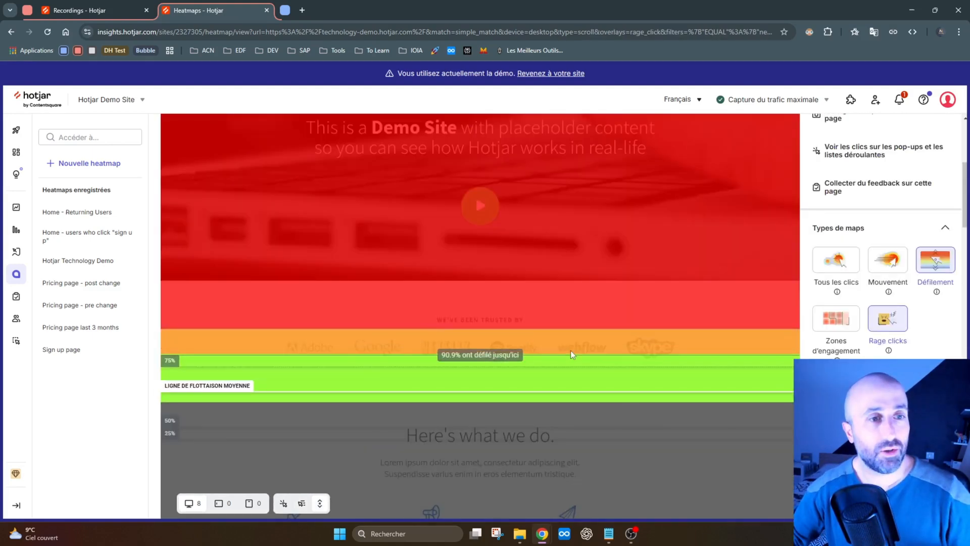
scroll(629, 335, up, 5)
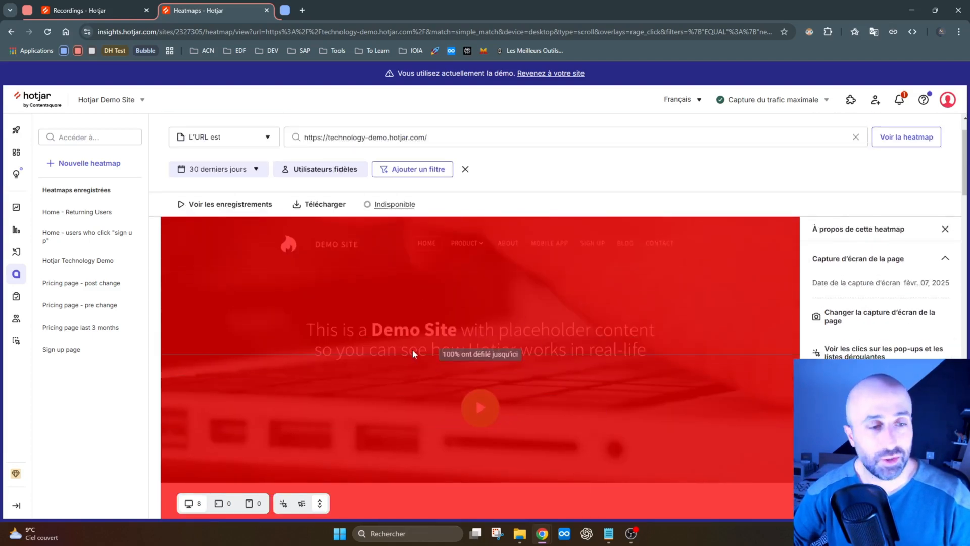
scroll(500, 337, down, 5)
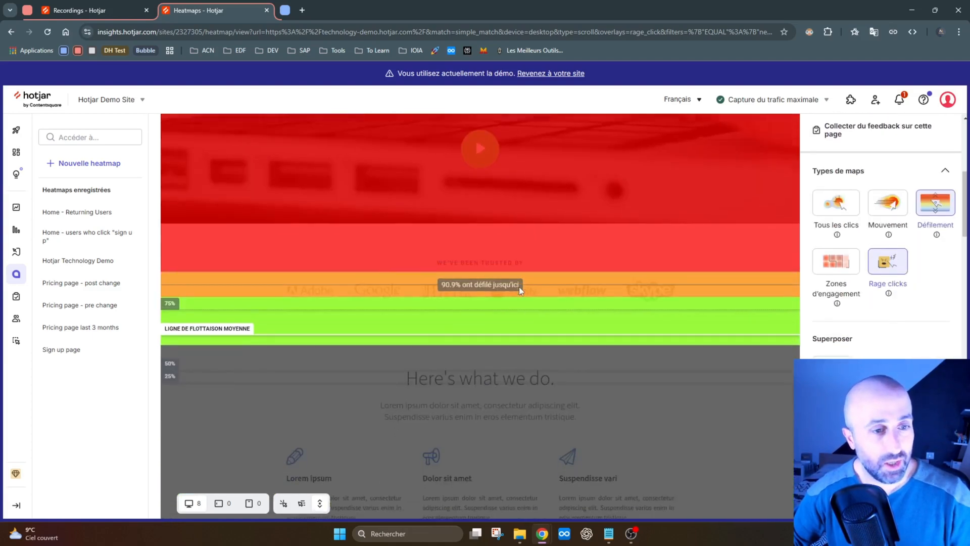
scroll(503, 265, down, 2)
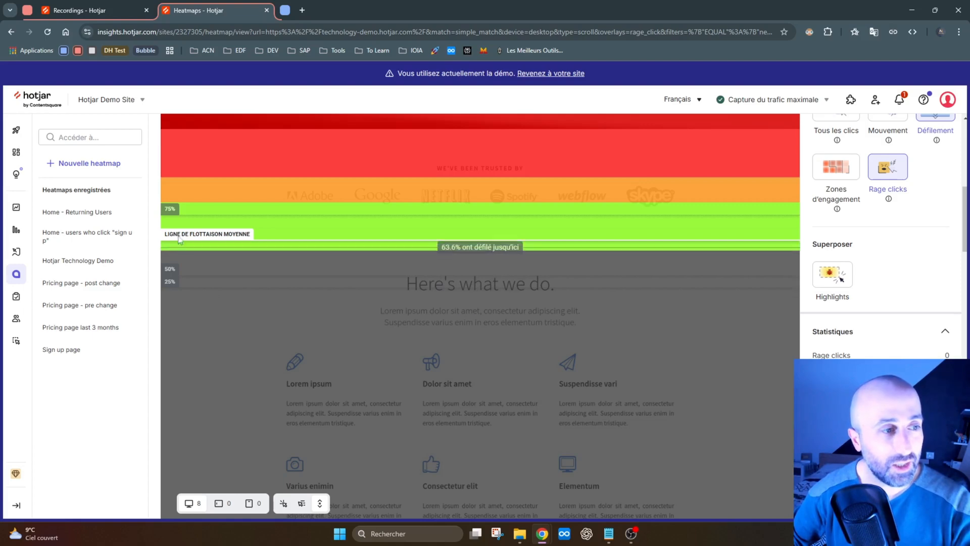
scroll(250, 333, down, 4)
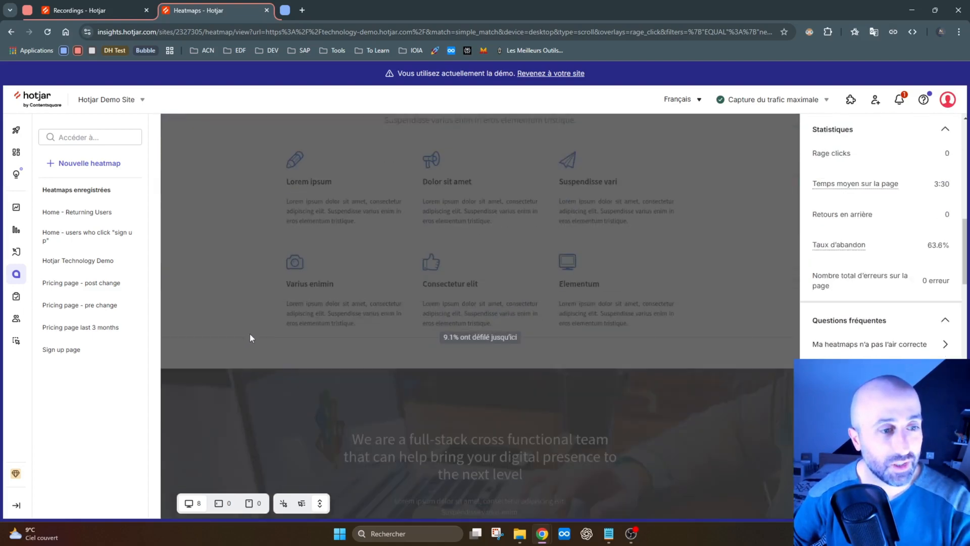
scroll(256, 334, down, 4)
scroll(373, 334, down, 3)
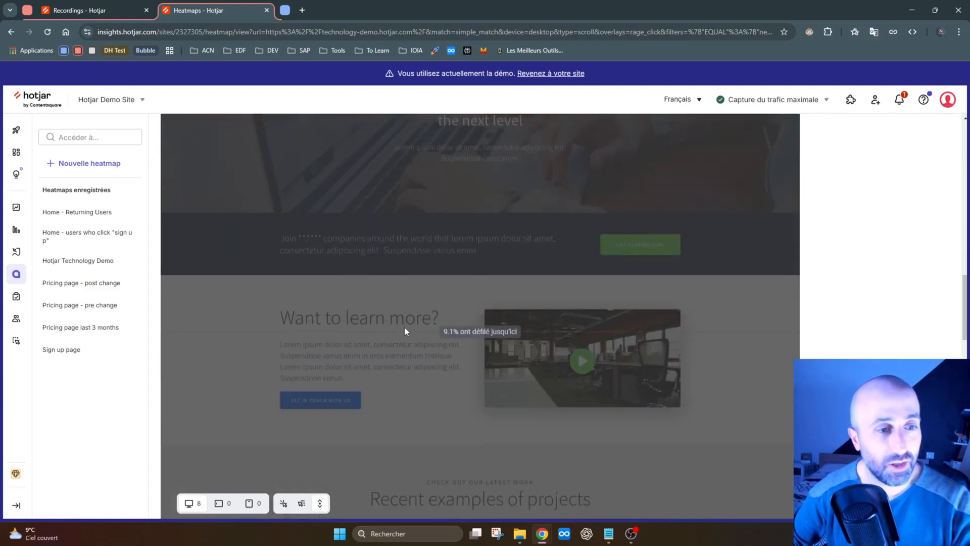
scroll(406, 331, down, 6)
scroll(412, 335, down, 4)
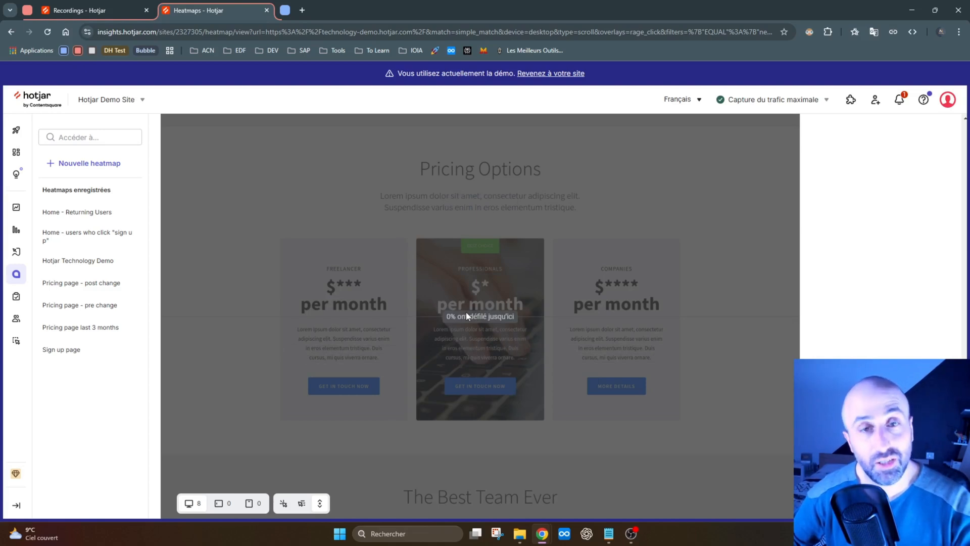
scroll(496, 334, down, 2)
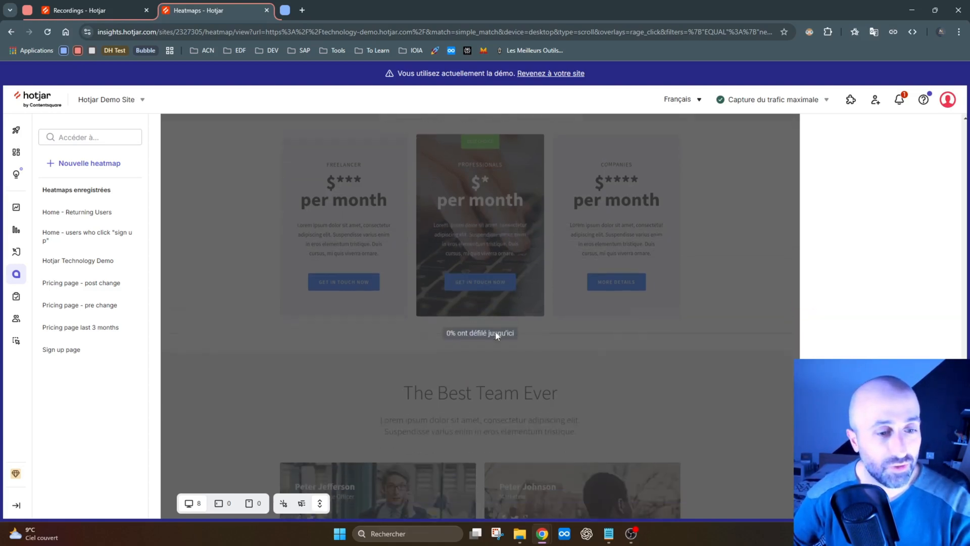
scroll(496, 334, down, 2)
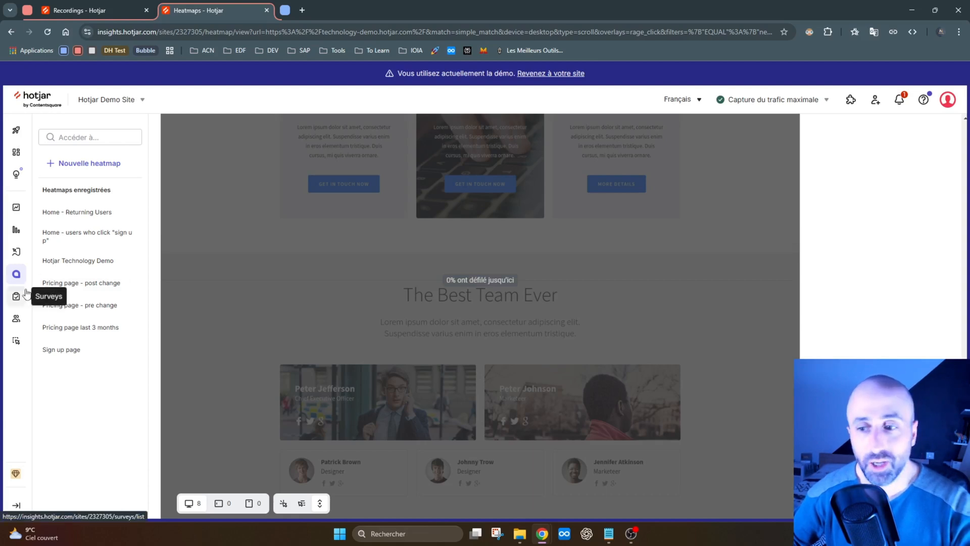
click(120, 100)
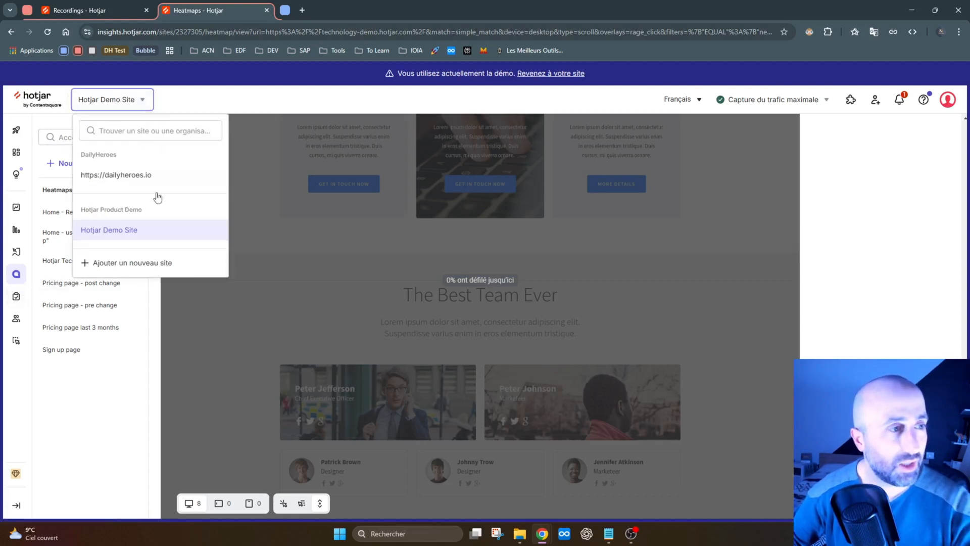
click(129, 178)
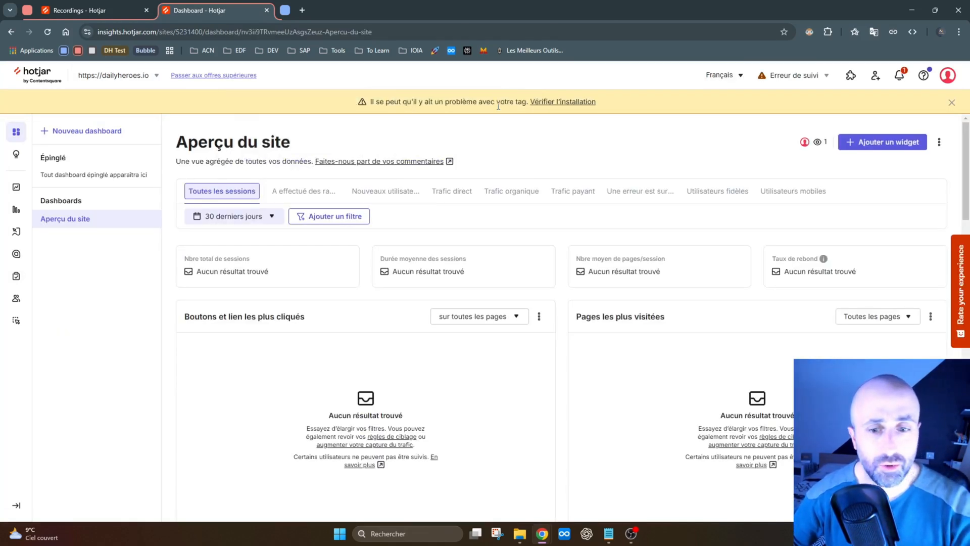
click(951, 104)
- Set the Aperçu du site dashboard's date range to 3 derniers mois
click(255, 192)
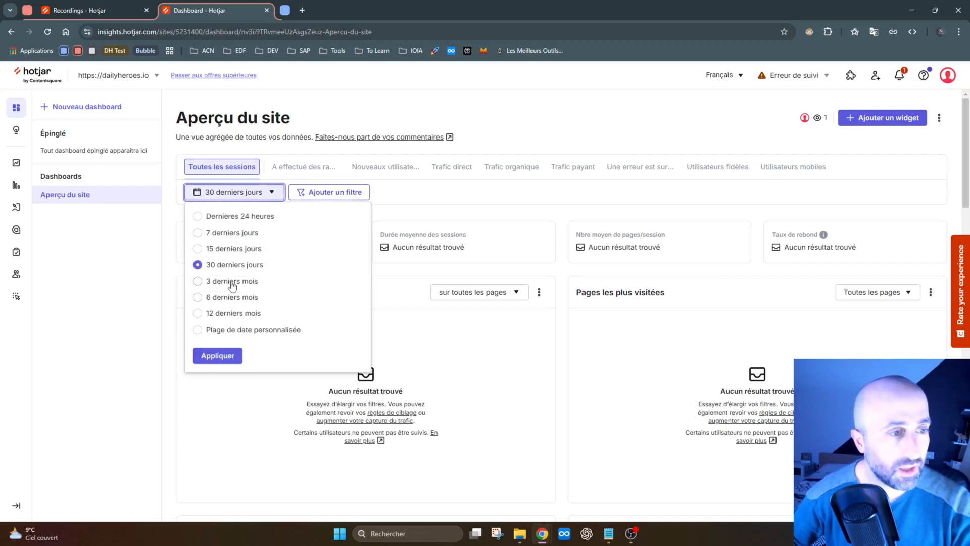
click(233, 282)
click(218, 355)
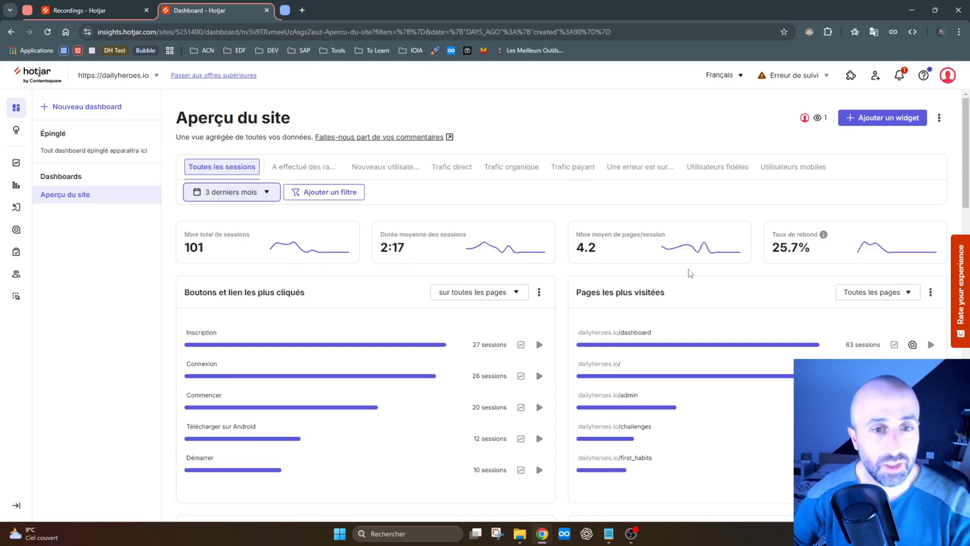
- Examine the dashboard's bounce rate, rage clicks, console errors, traffic channels, new versus returning users, devices and countries
double_click(774, 247)
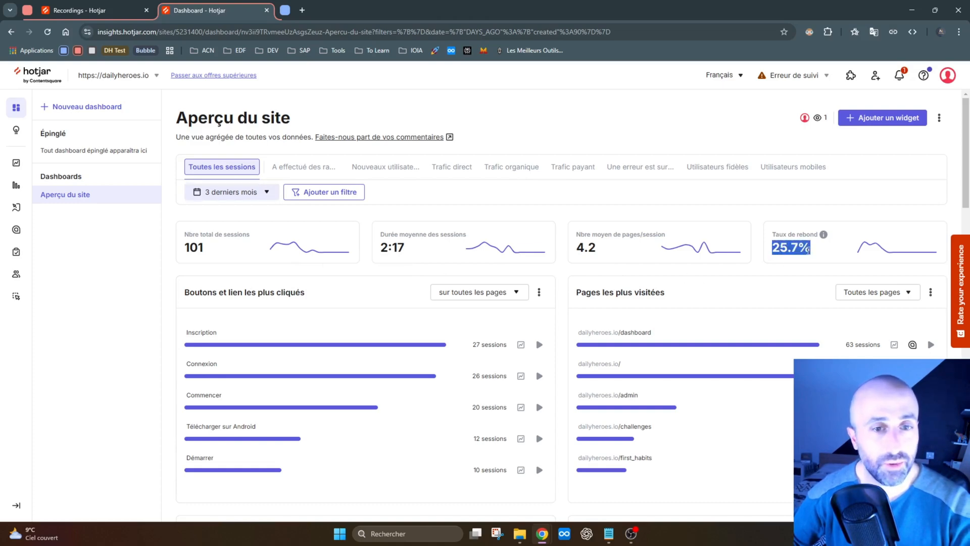
scroll(671, 274, down, 7)
scroll(594, 289, down, 4)
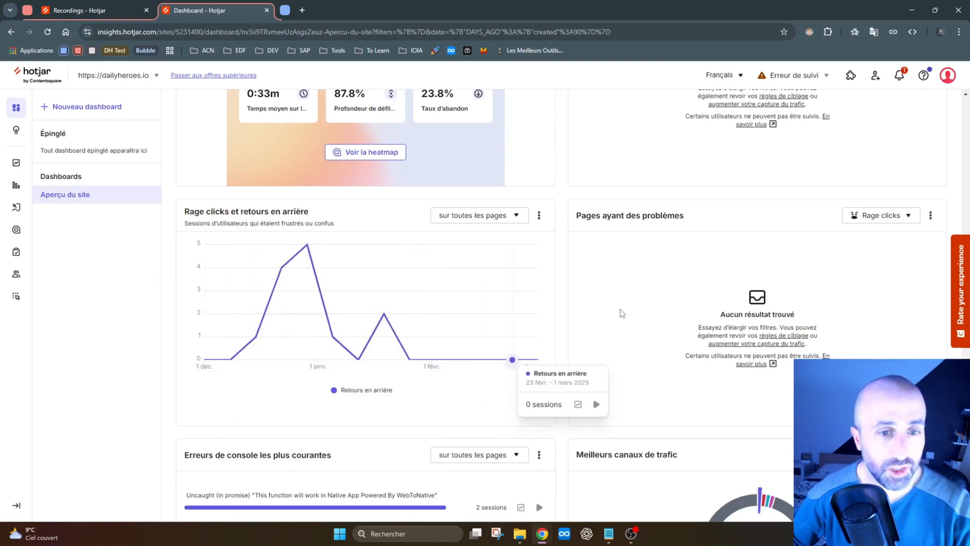
scroll(626, 311, down, 3)
scroll(654, 295, down, 3)
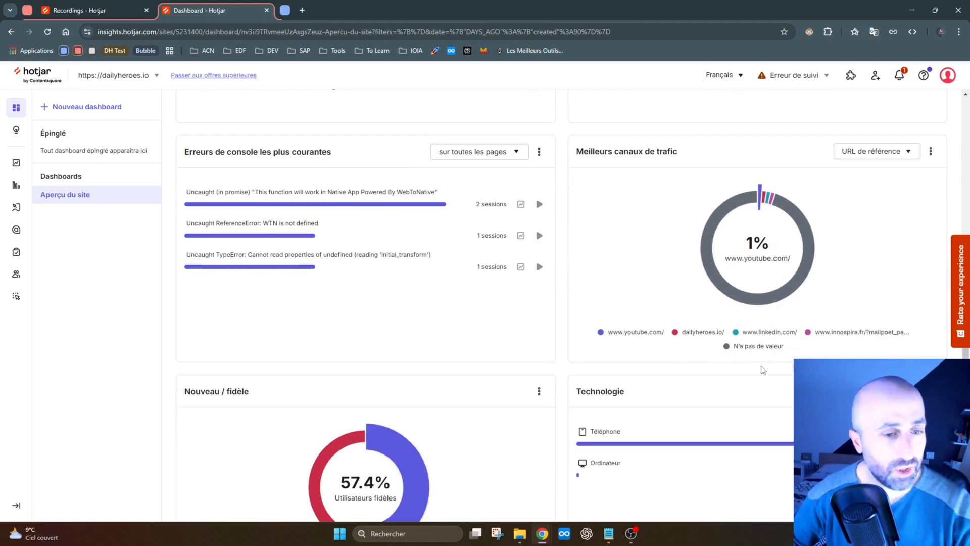
scroll(762, 369, down, 2)
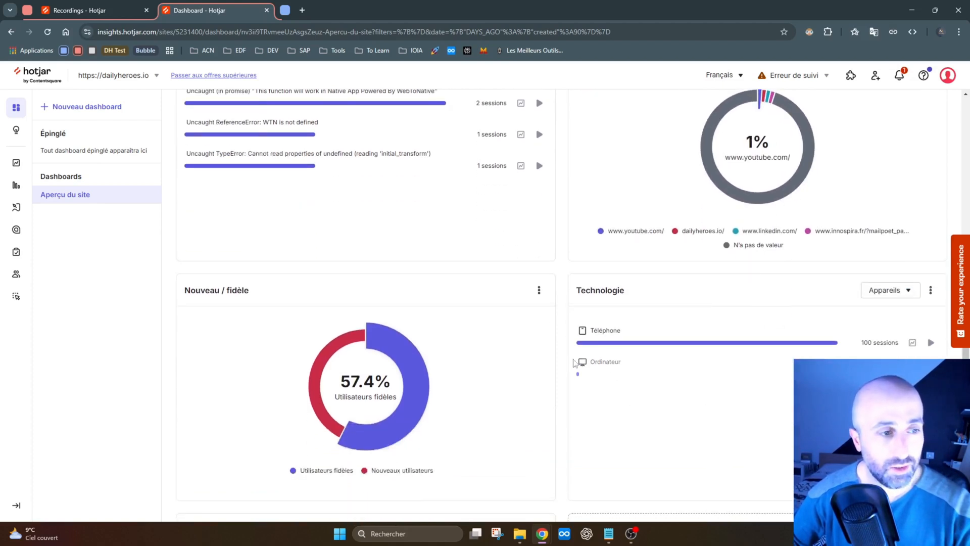
scroll(482, 376, down, 2)
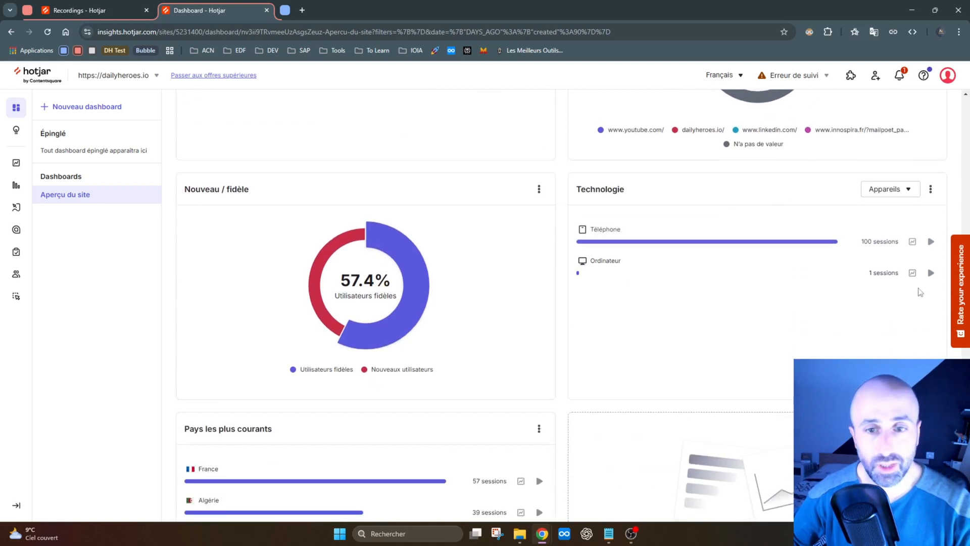
scroll(630, 409, down, 3)
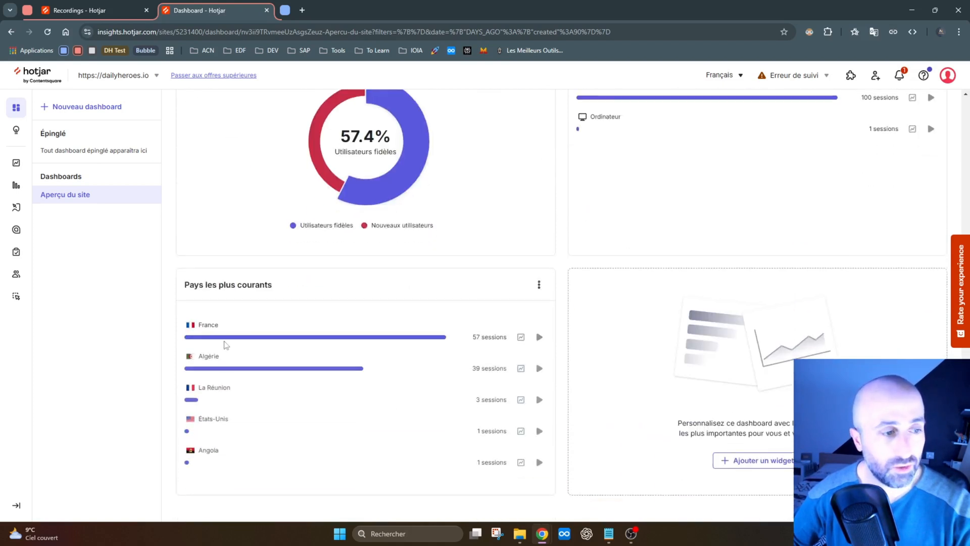
scroll(363, 378, up, 10)
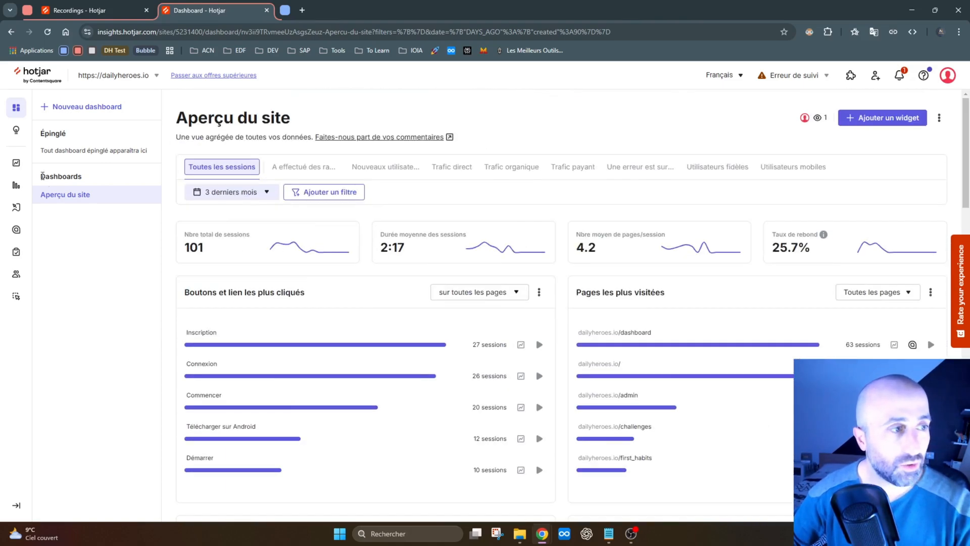
- Play the 21 janv., 08:50 session recording from the site's recordings list and show its session information
click(16, 207)
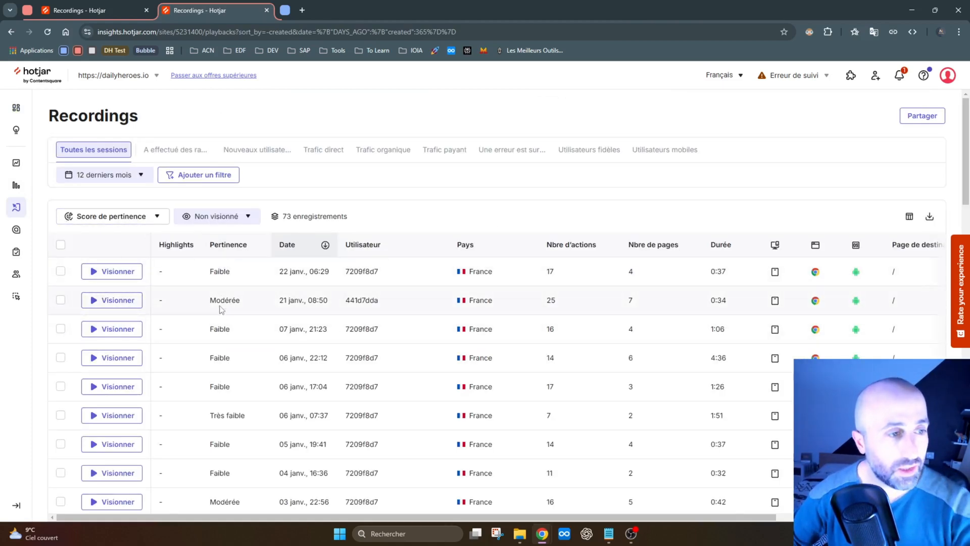
click(124, 301)
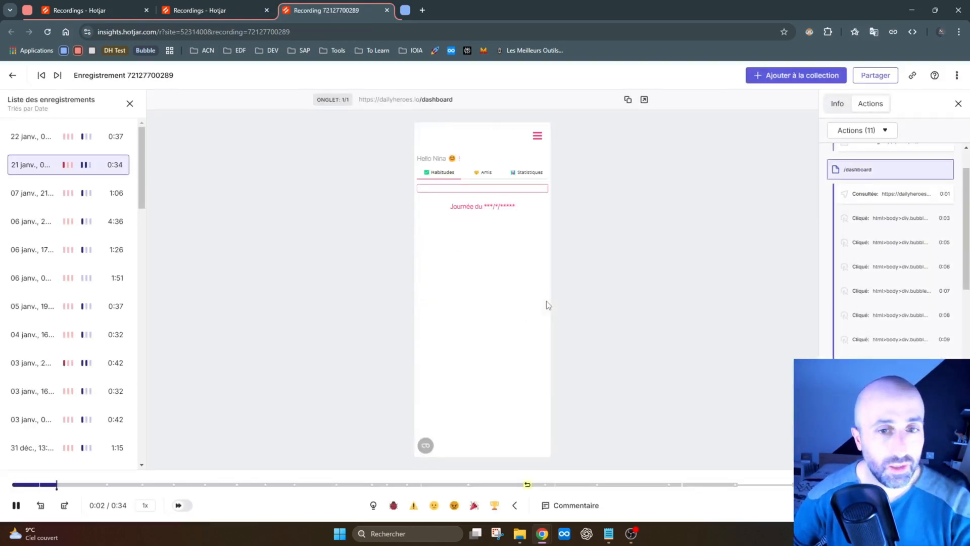
click(837, 103)
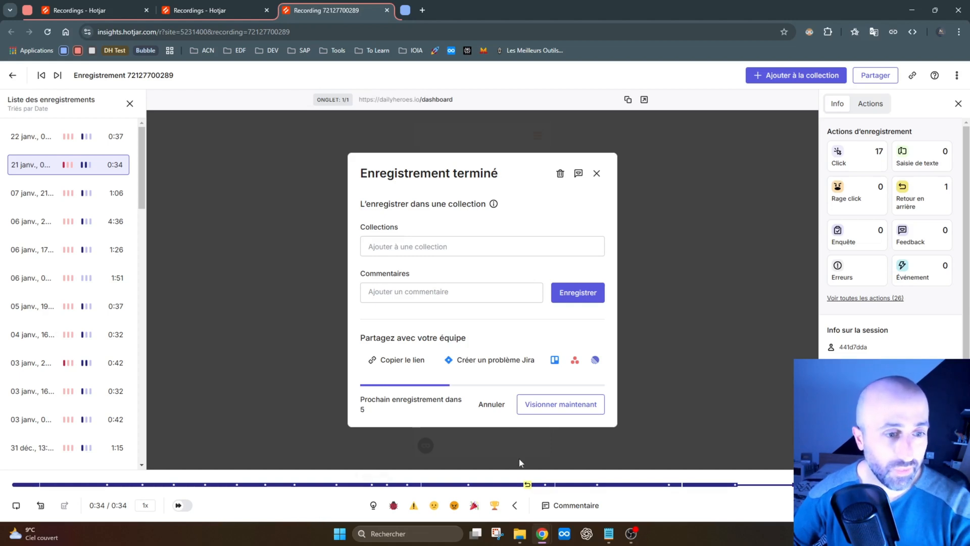
- Cancel automatic playback of the next recording and examine the finished recording's collection choices and comment field
click(492, 404)
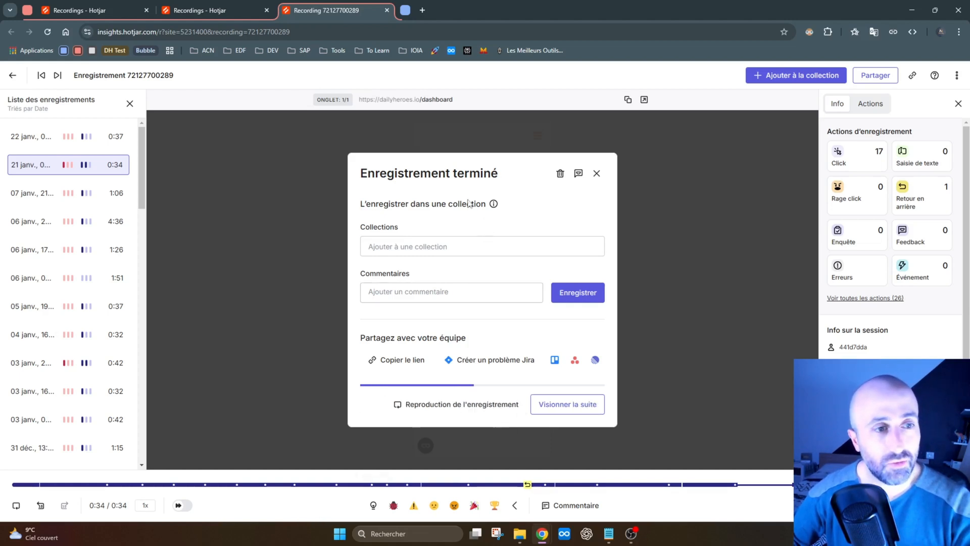
click(424, 247)
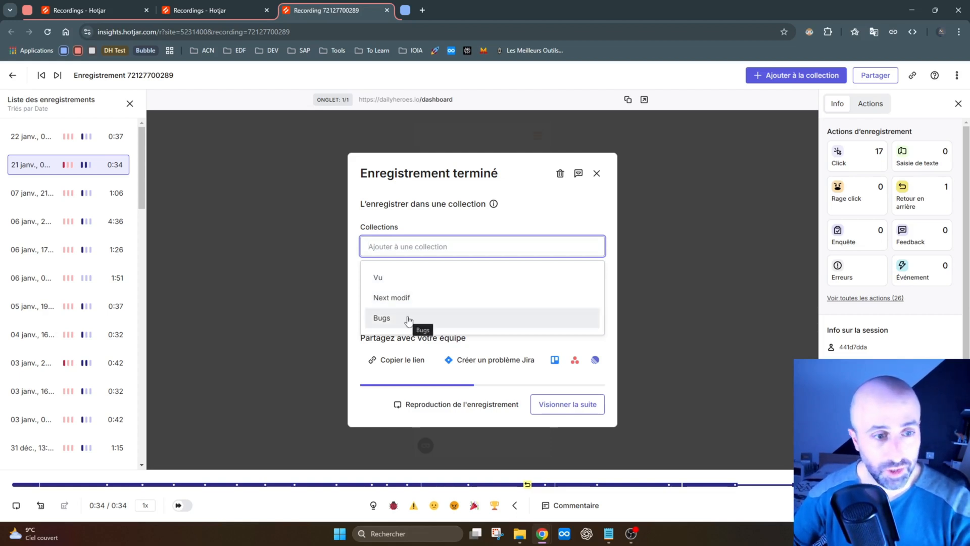
click(446, 217)
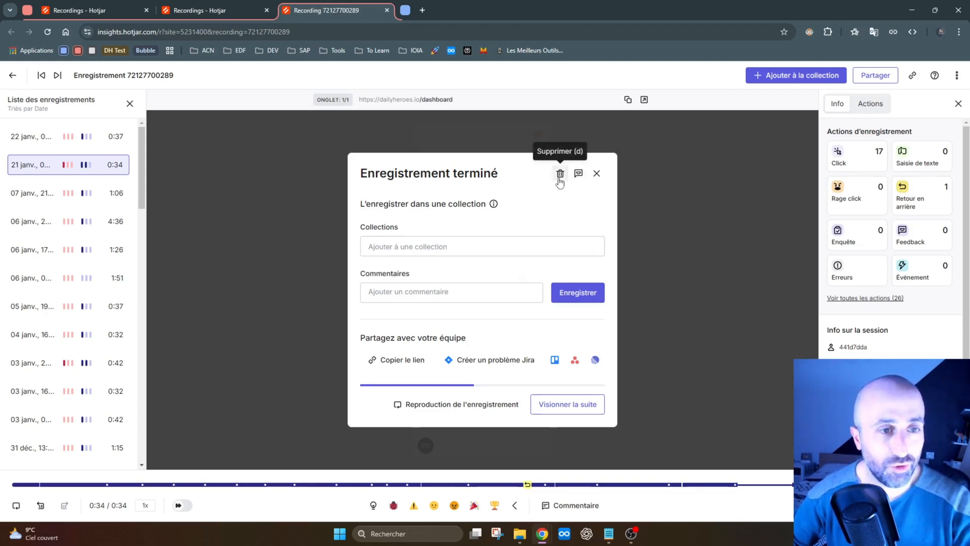
click(461, 297)
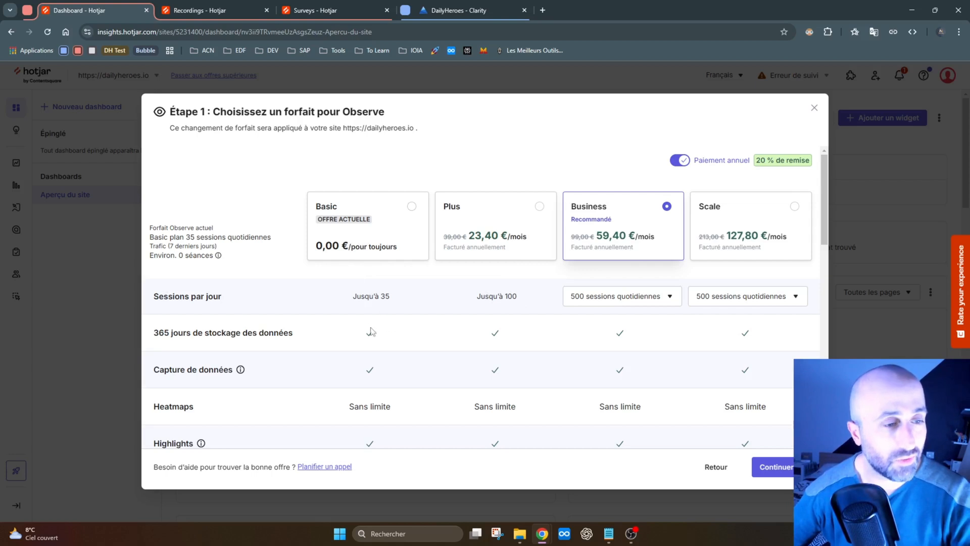
- Compare the Basic, Plus, Business and Scale Observe plans by daily sessions, filters, funnels and trends, then close the plan comparison
drag(357, 296, 390, 315)
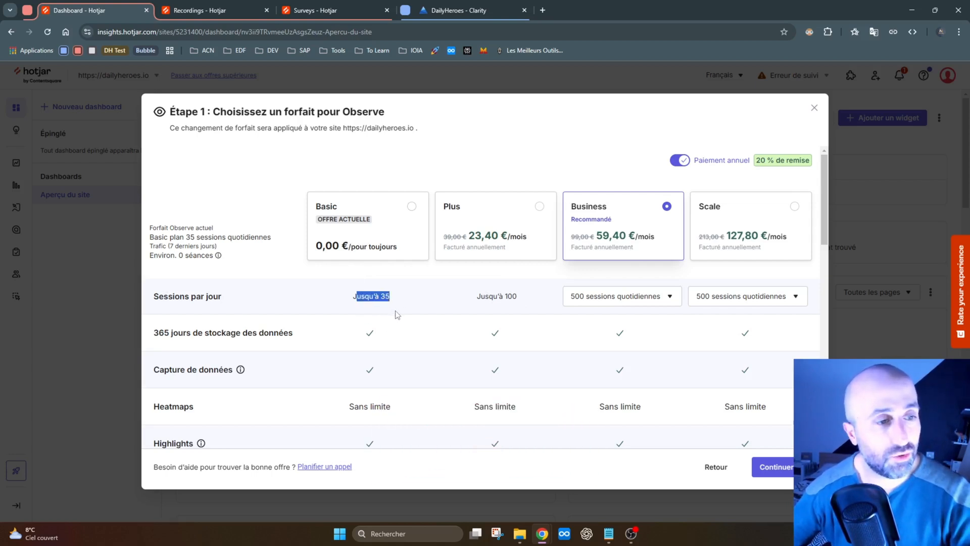
scroll(414, 324, down, 1)
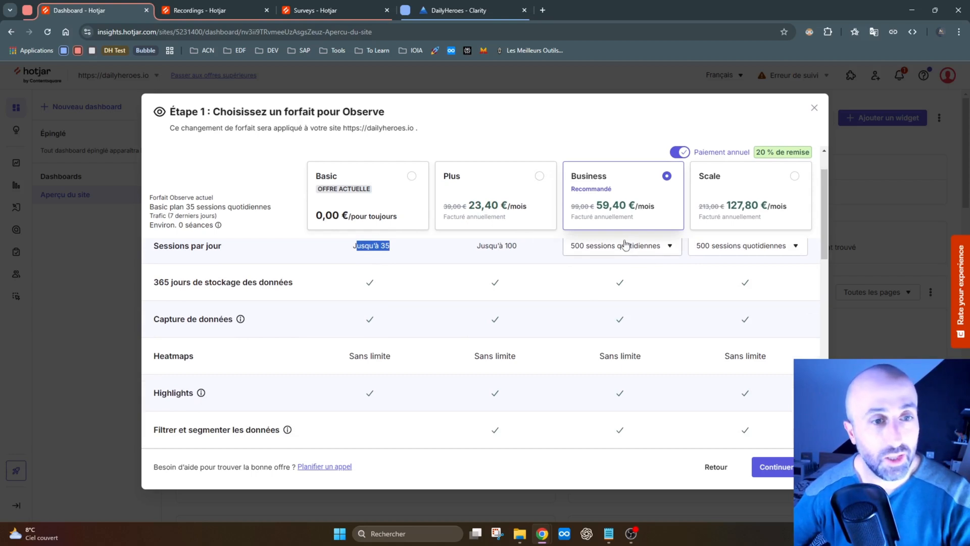
scroll(621, 313, down, 2)
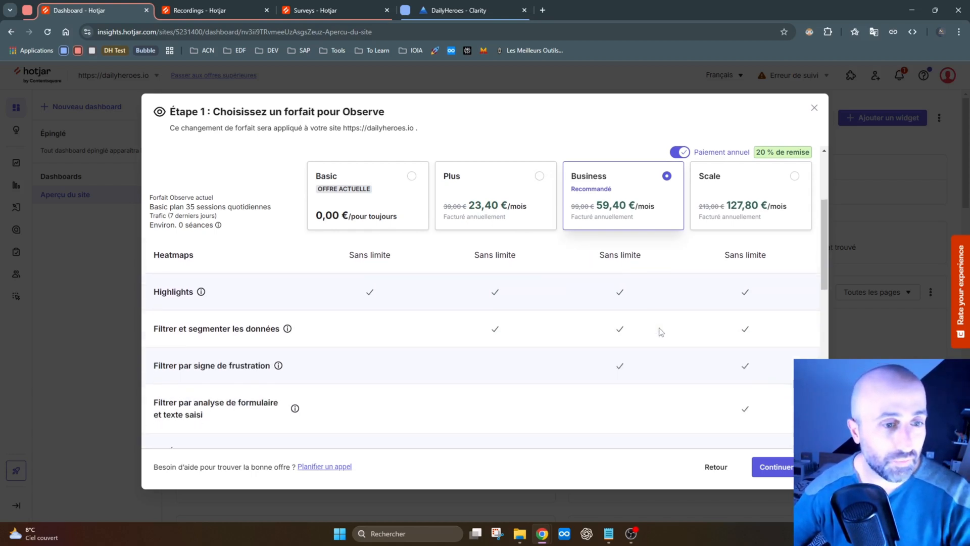
scroll(575, 348, down, 1)
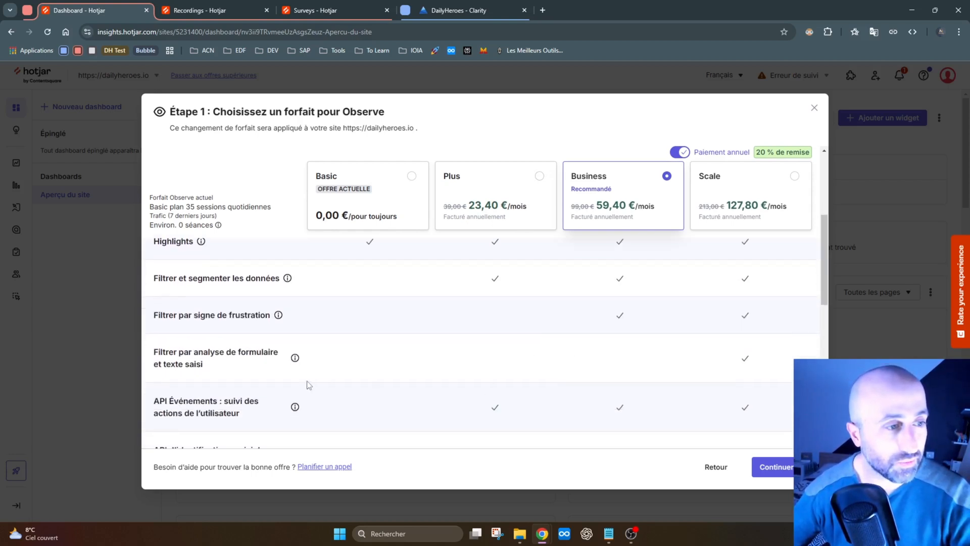
scroll(309, 385, down, 1)
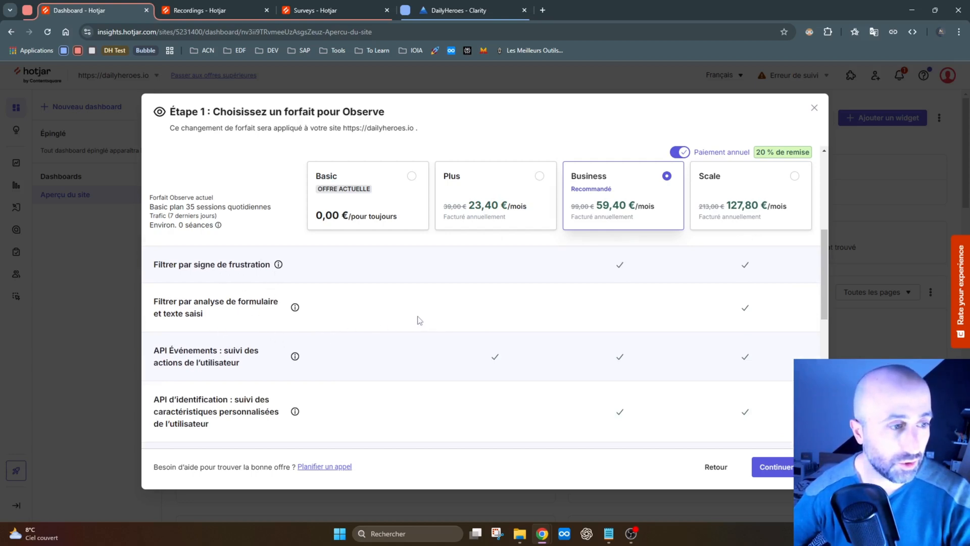
scroll(544, 316, down, 4)
scroll(570, 334, down, 2)
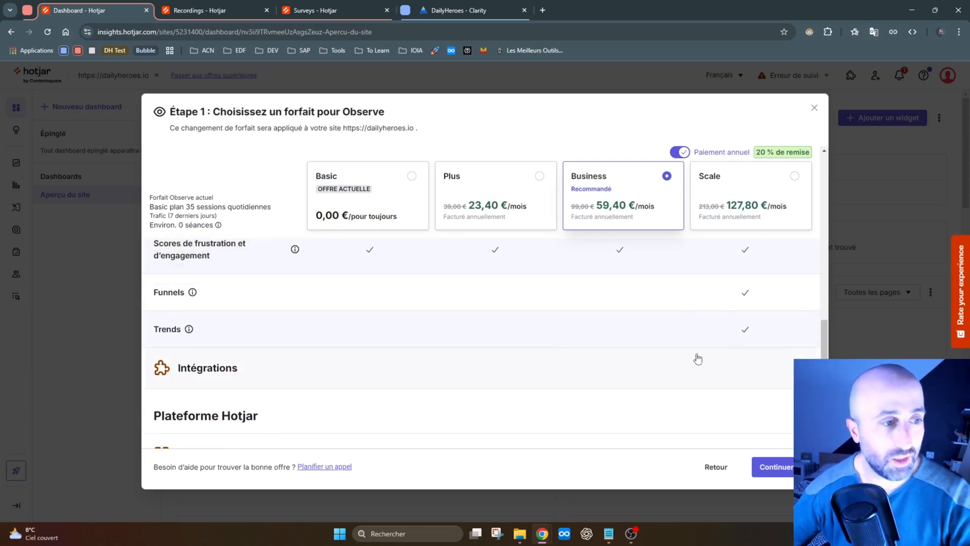
scroll(750, 328, down, 2)
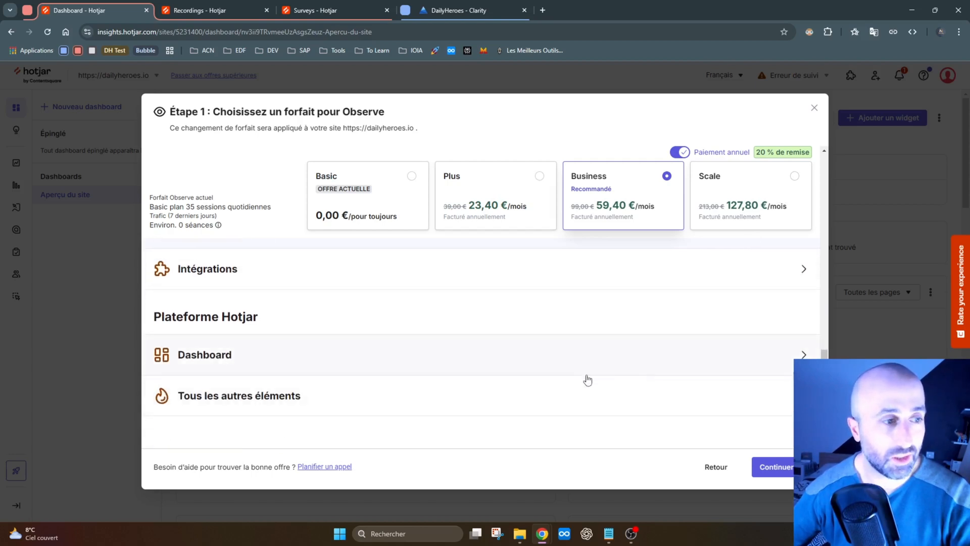
scroll(669, 160, up, 4)
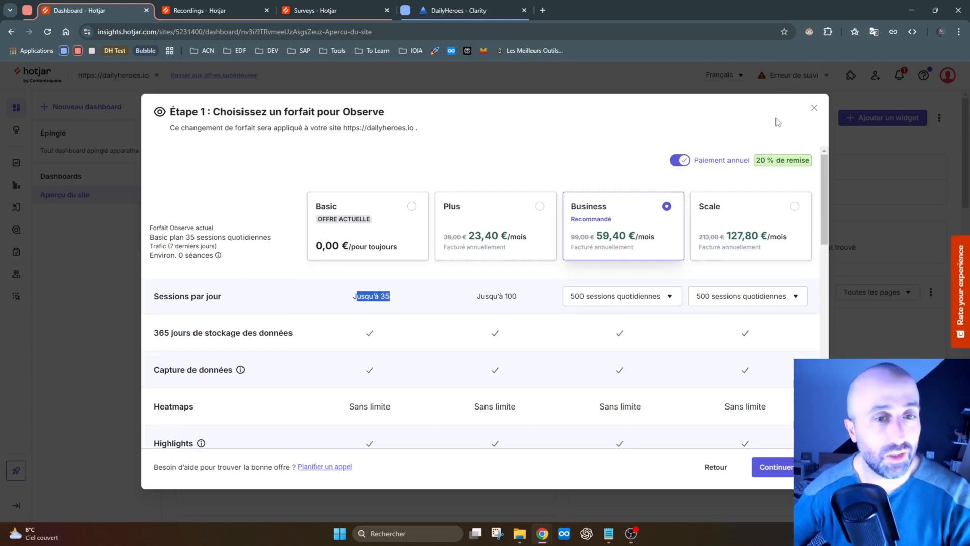
click(814, 108)
- Switch to the DailyHeroes project in Microsoft Clarity and examine its dashboard from the session metrics down to the traffic and performance cards
click(454, 10)
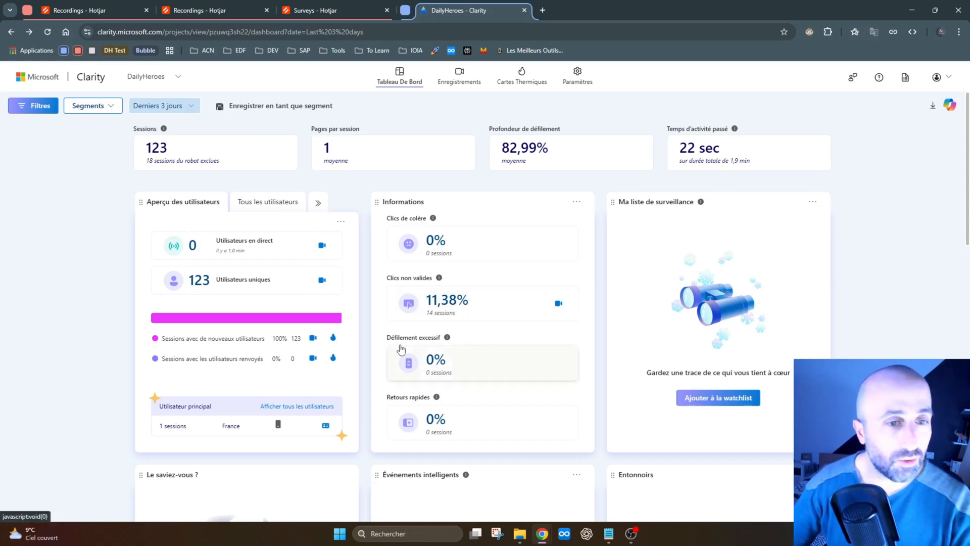
mouse_move(397, 226)
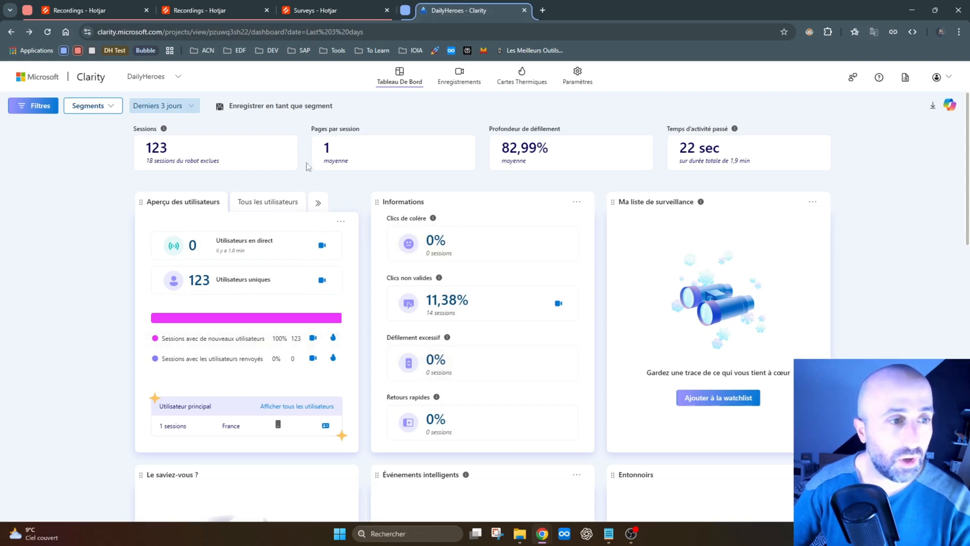
scroll(841, 265, down, 9)
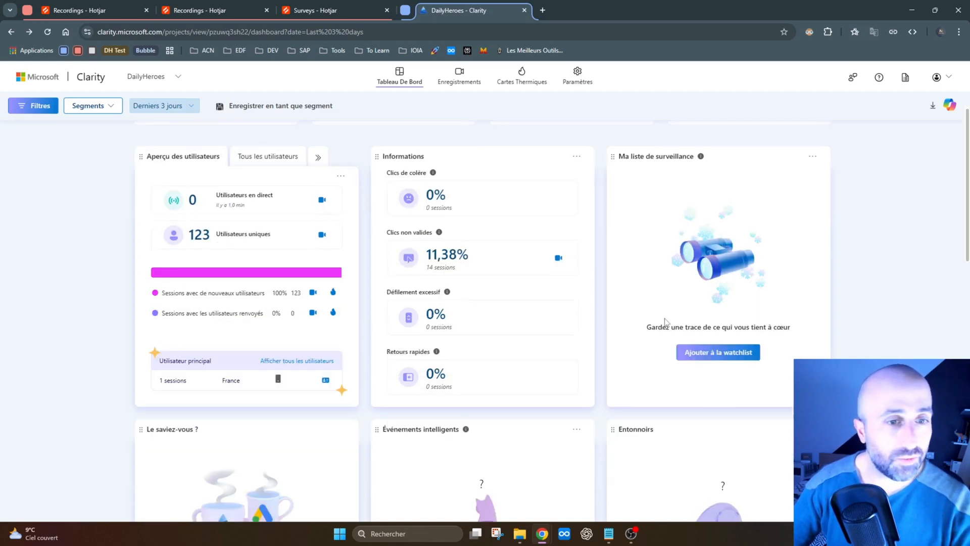
scroll(838, 272, down, 2)
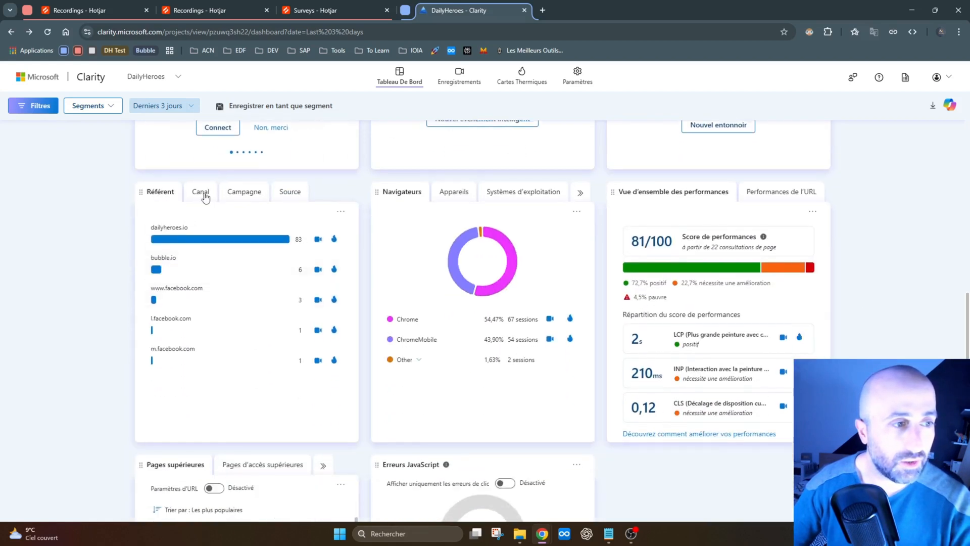
- View the traffic card's Canal, Campagne and Source breakdowns, ending on the Référent breakdown
click(204, 195)
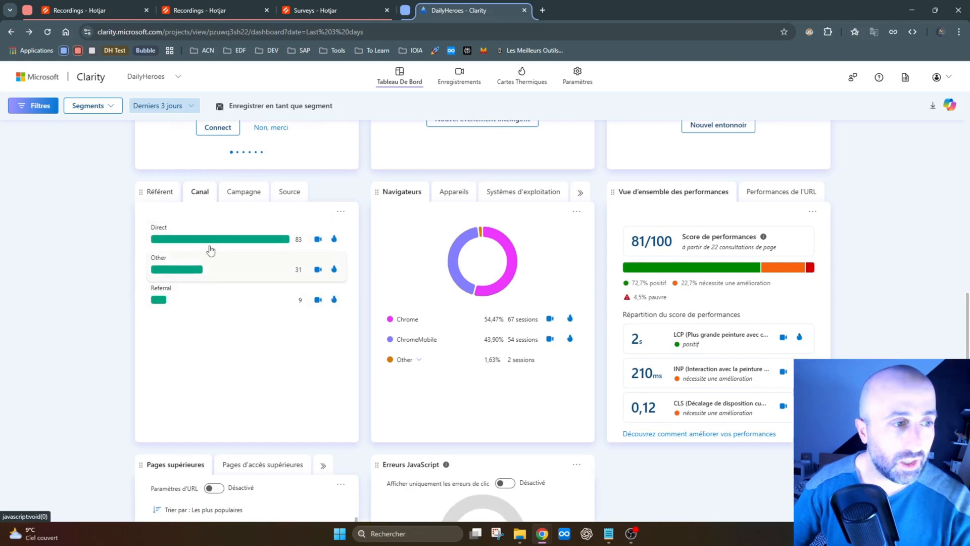
click(247, 193)
click(289, 194)
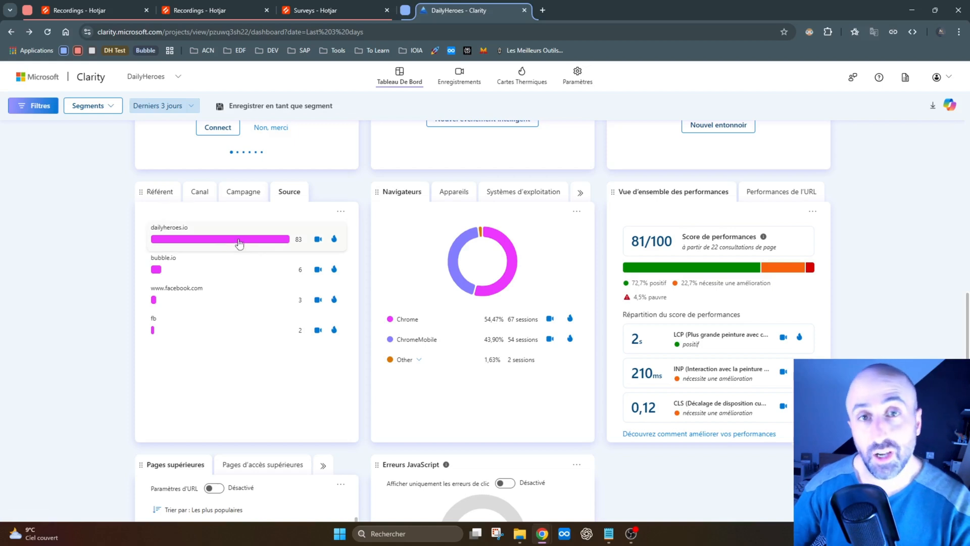
click(169, 199)
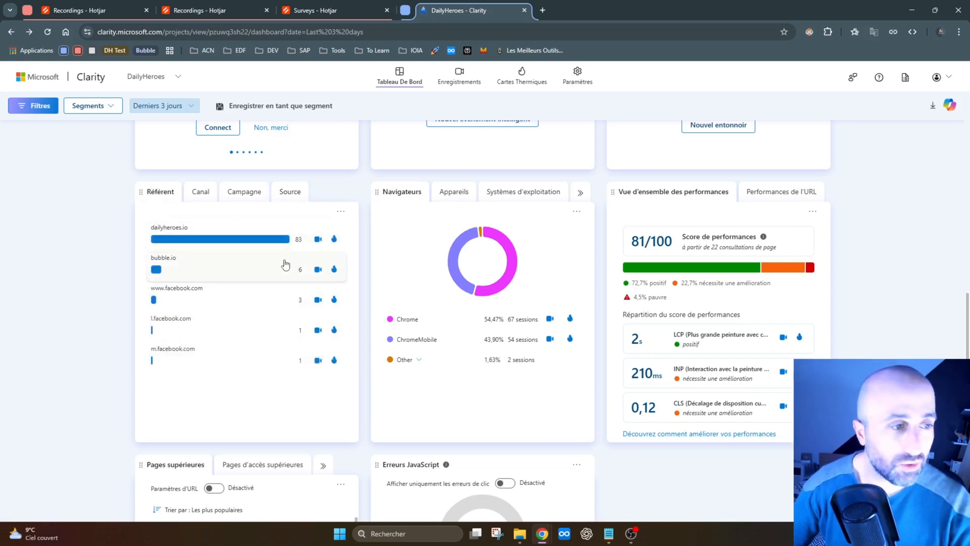
- Expand the Other group of browsers, and view the Appareils and Systèmes d'exploitation breakdowns on the same card
click(405, 359)
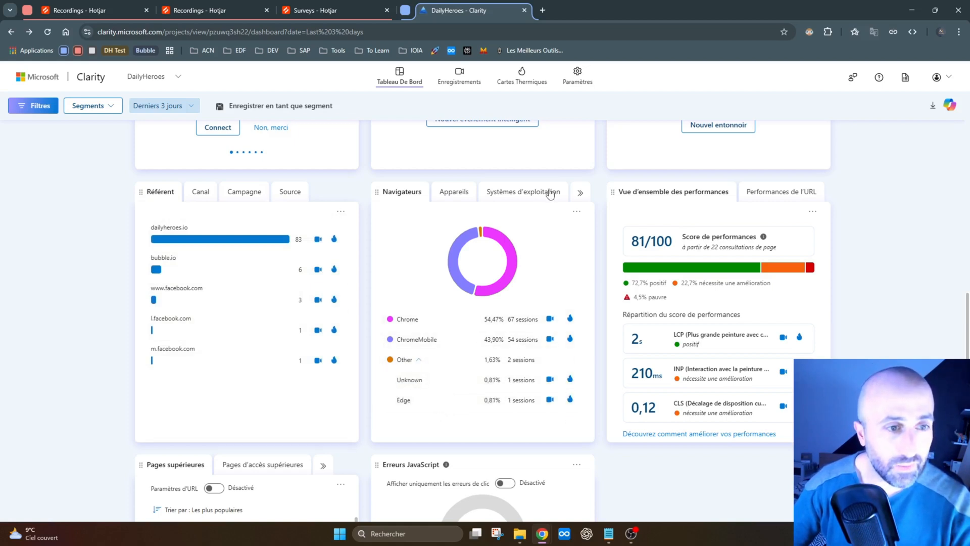
click(460, 194)
click(509, 195)
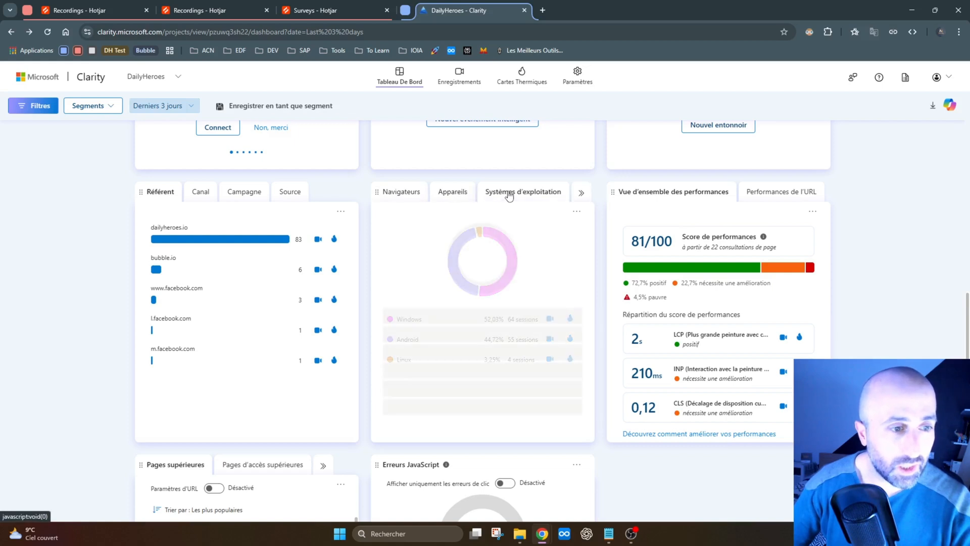
- View the Appareils and Systèmes d'exploitation breakdowns again and return to the session metrics of the dashboard
click(456, 194)
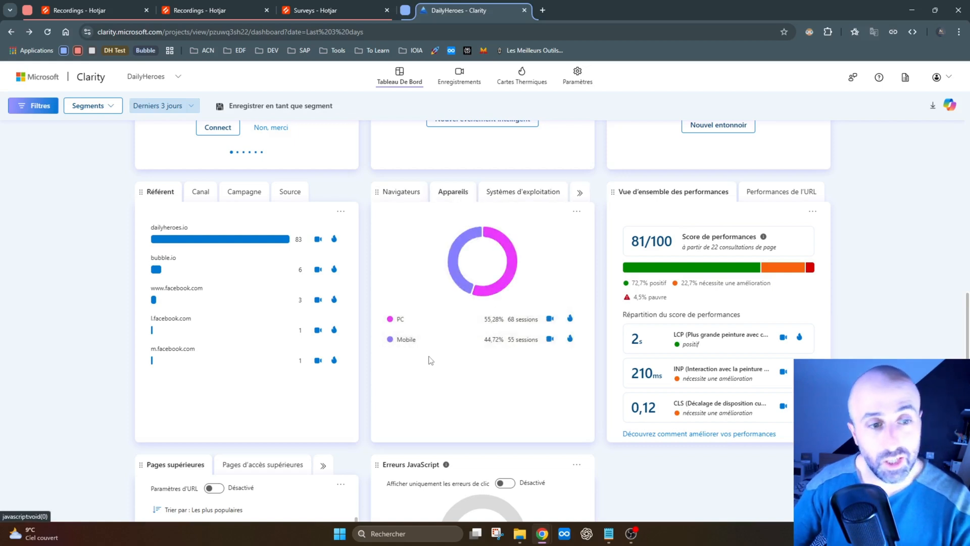
click(520, 196)
click(404, 82)
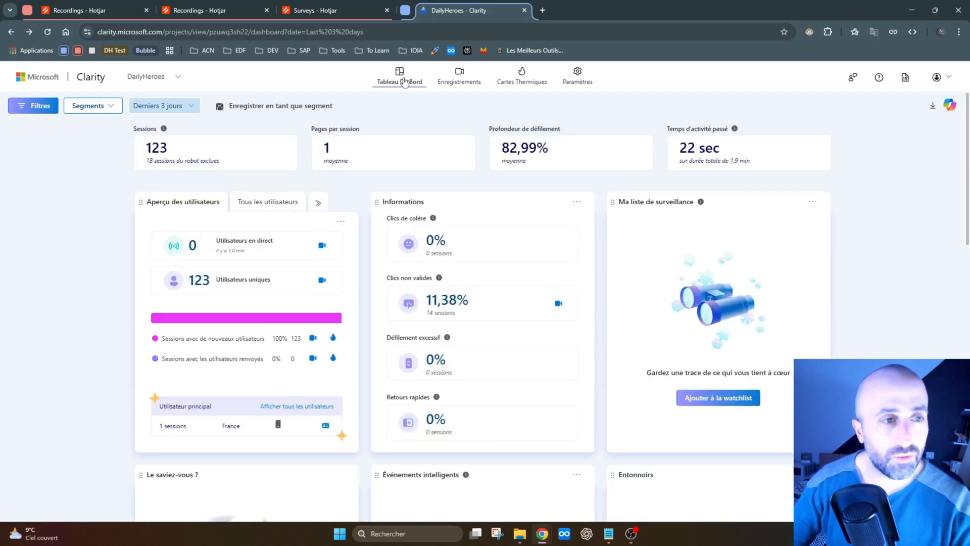
- Open the project's session recordings and sort them by clicks from high to low
click(464, 79)
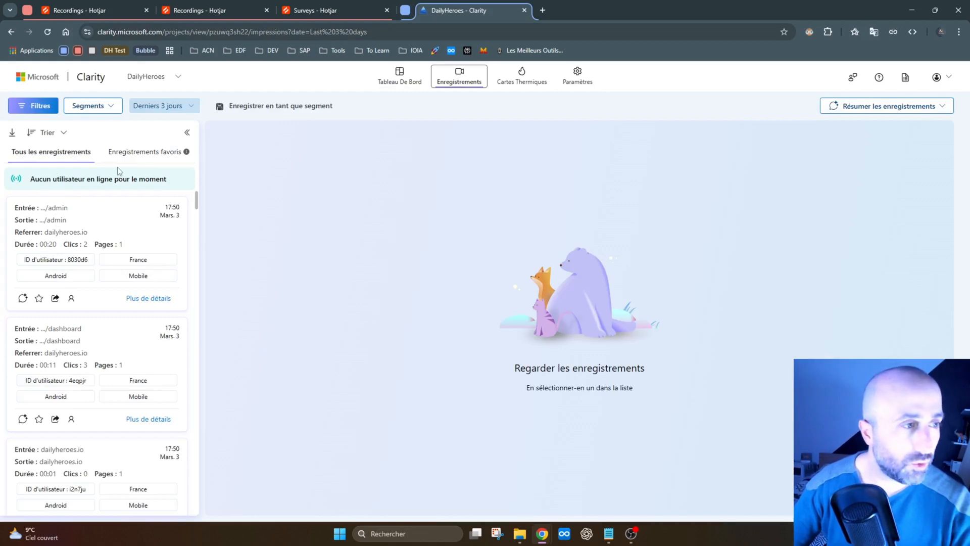
click(57, 138)
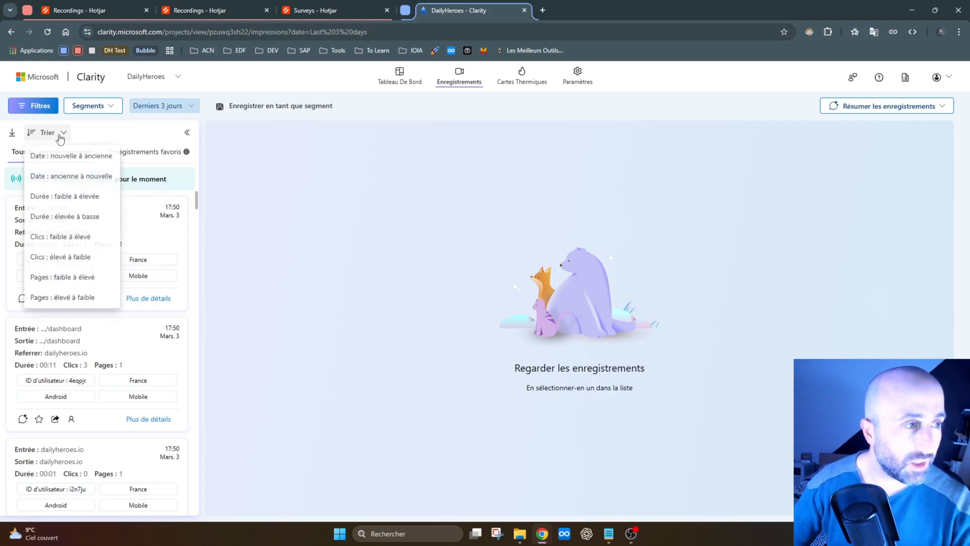
click(62, 259)
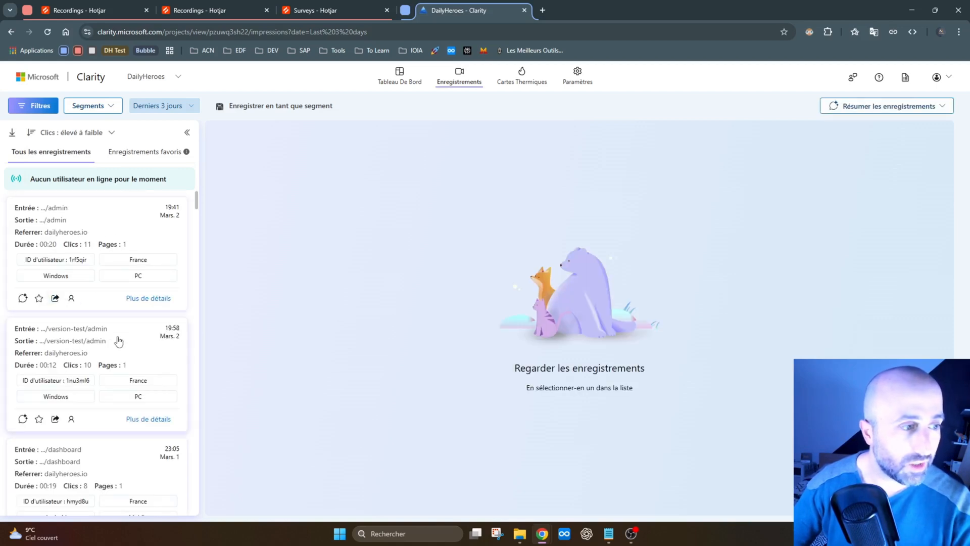
- Watch the 19-second Android recording of /dashboard with 8 clicks and dismiss the feedback dialog at its end
scroll(121, 318, down, 1)
scroll(150, 330, down, 3)
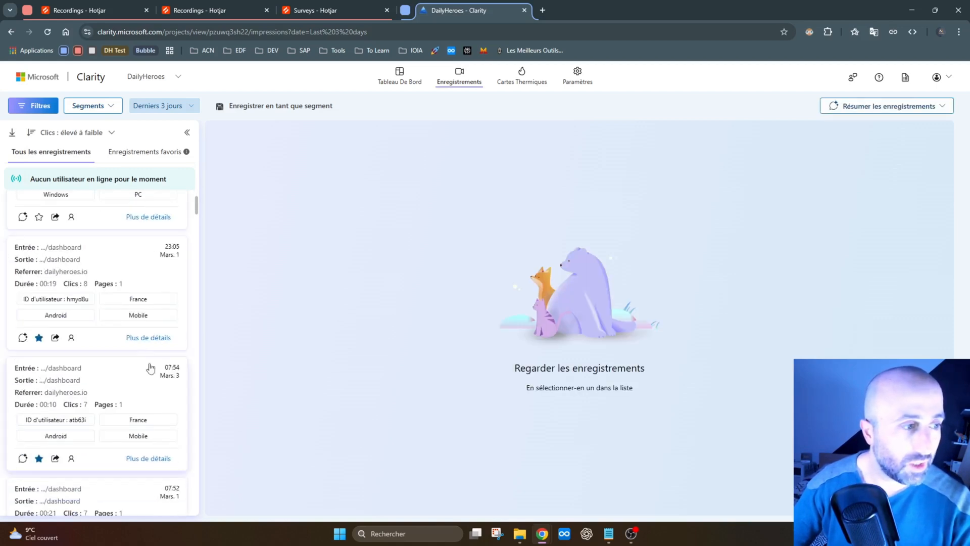
click(140, 298)
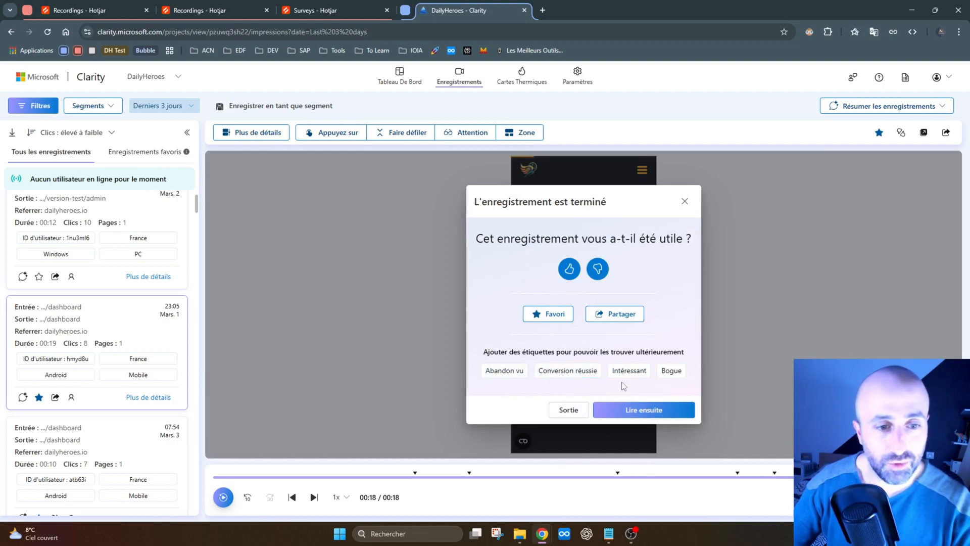
click(684, 202)
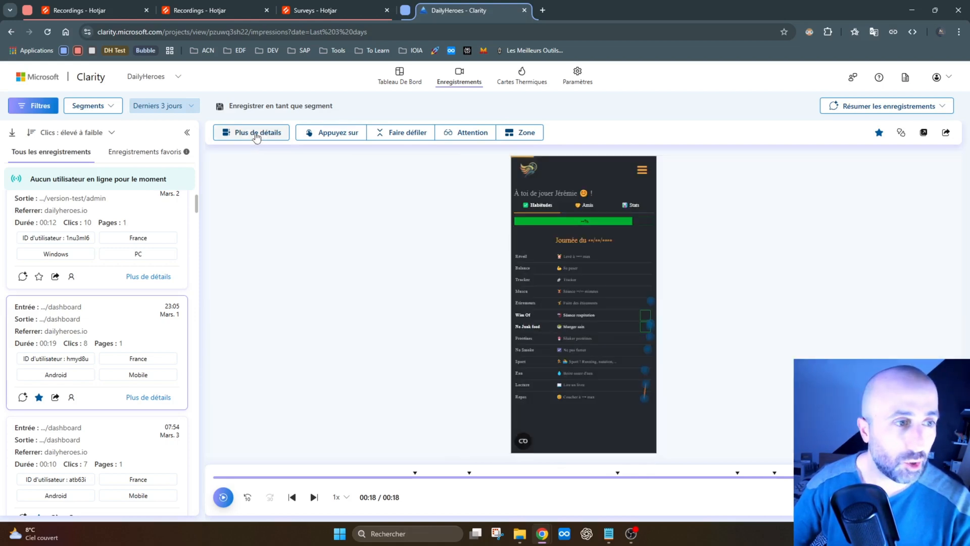
- View the click map and scroll map of the recorded mobile dashboard page, and return to the recordings list
click(341, 133)
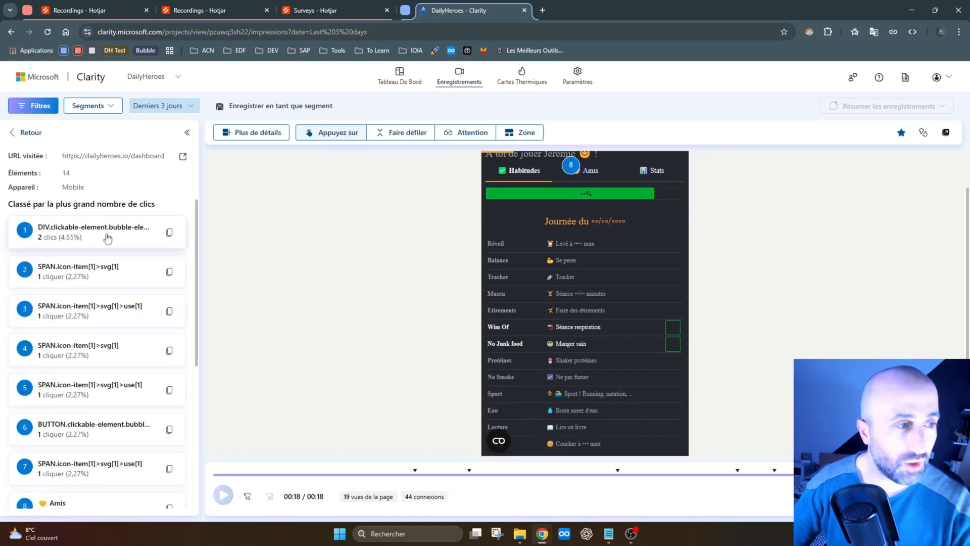
click(402, 133)
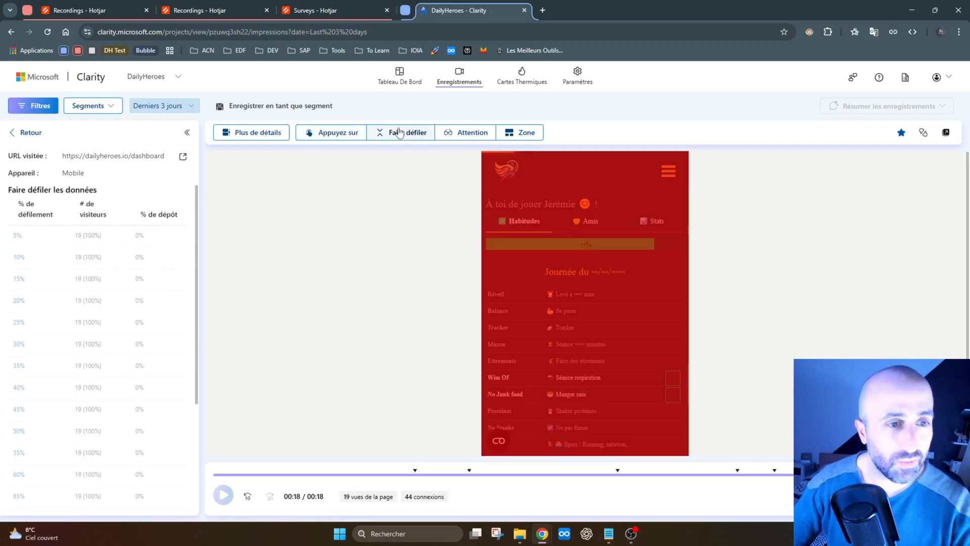
scroll(569, 321, up, 2)
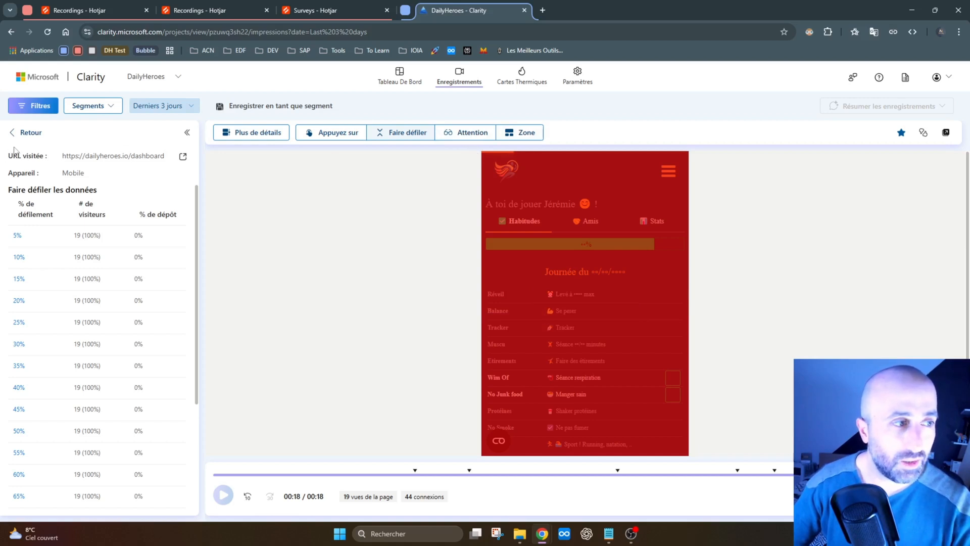
click(23, 132)
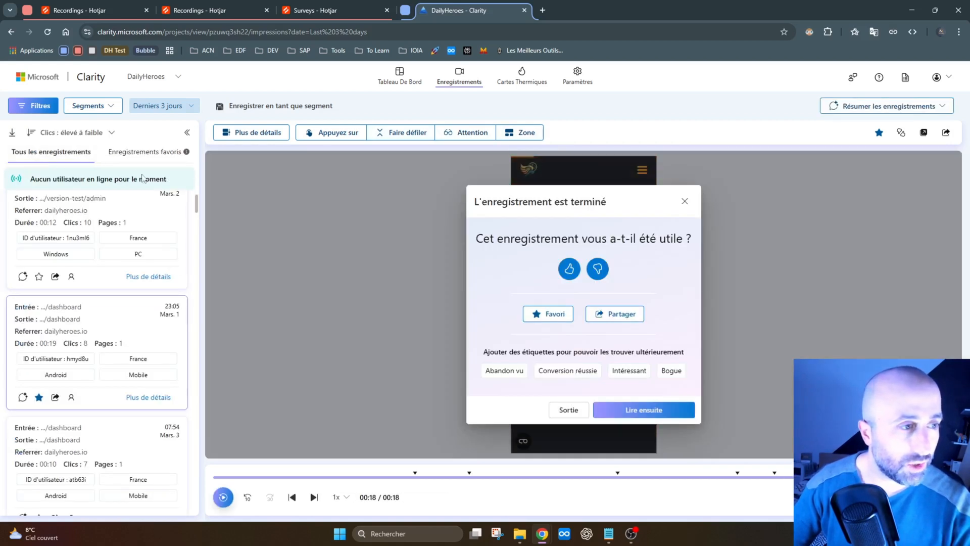
- Show the favourite recordings and play the dailyheroes.io mobile session from the United States
click(145, 151)
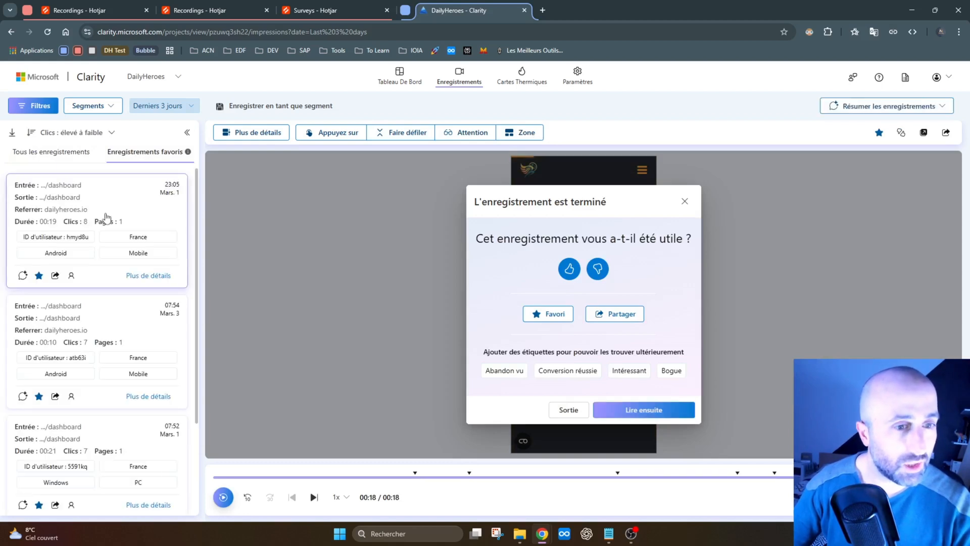
scroll(96, 303, down, 3)
click(167, 437)
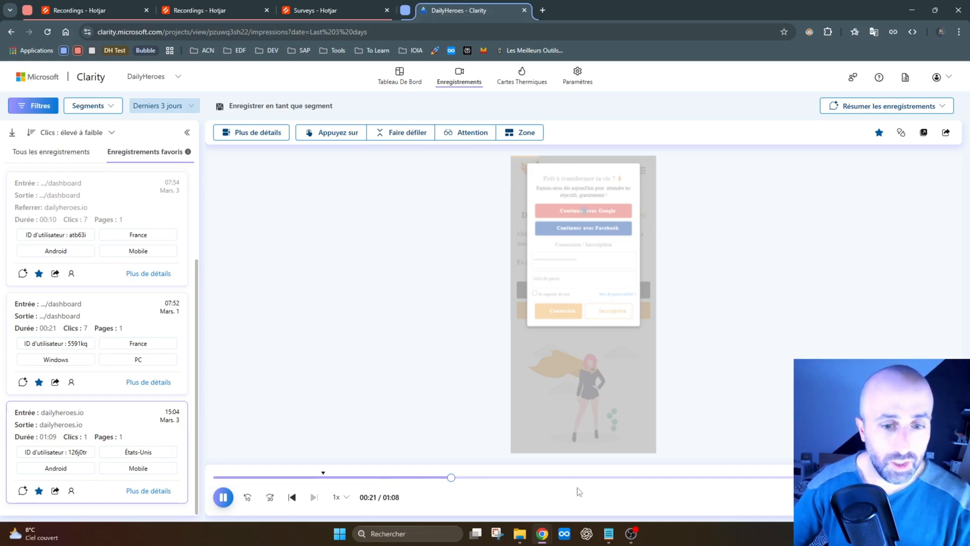
- Review the AI insights and event timeline of the United States session, pausing playback before returning to the favourite recordings
click(148, 491)
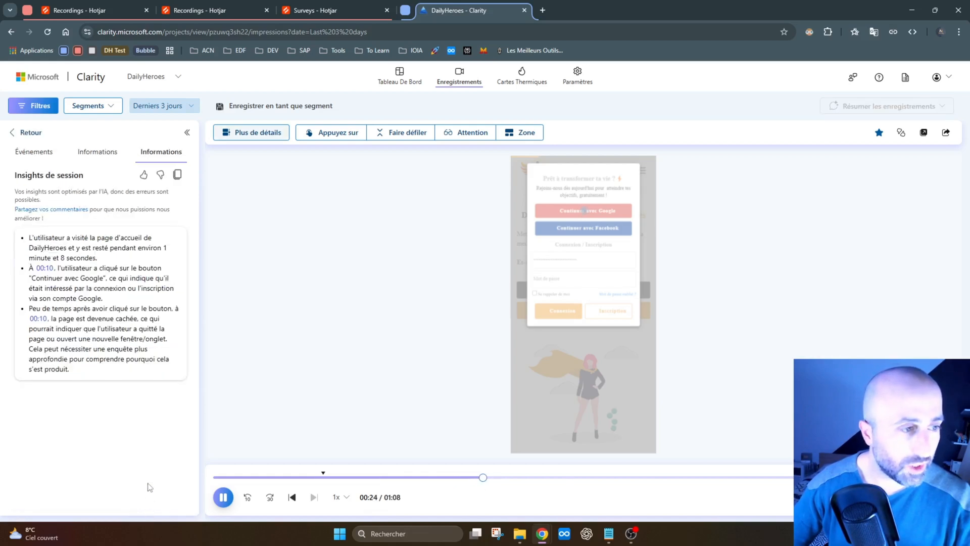
click(41, 153)
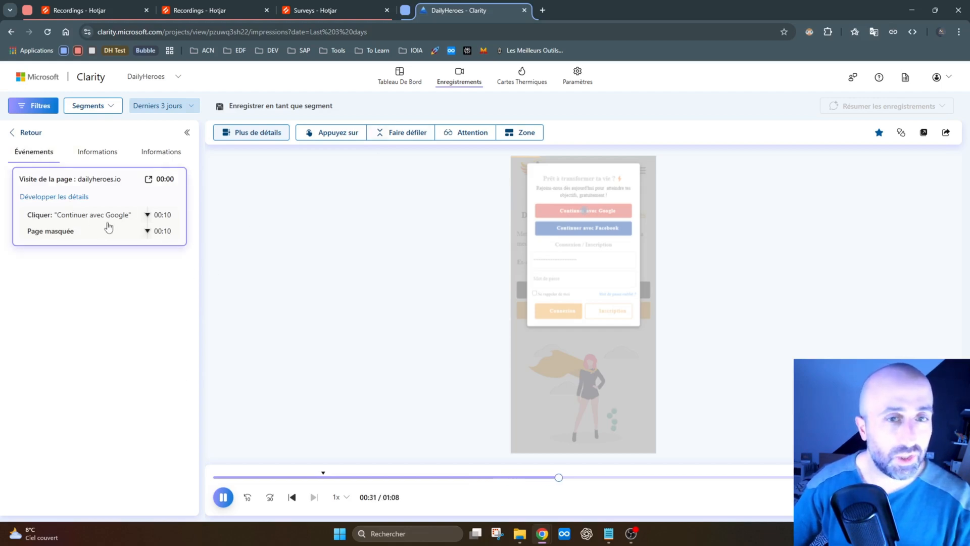
click(223, 498)
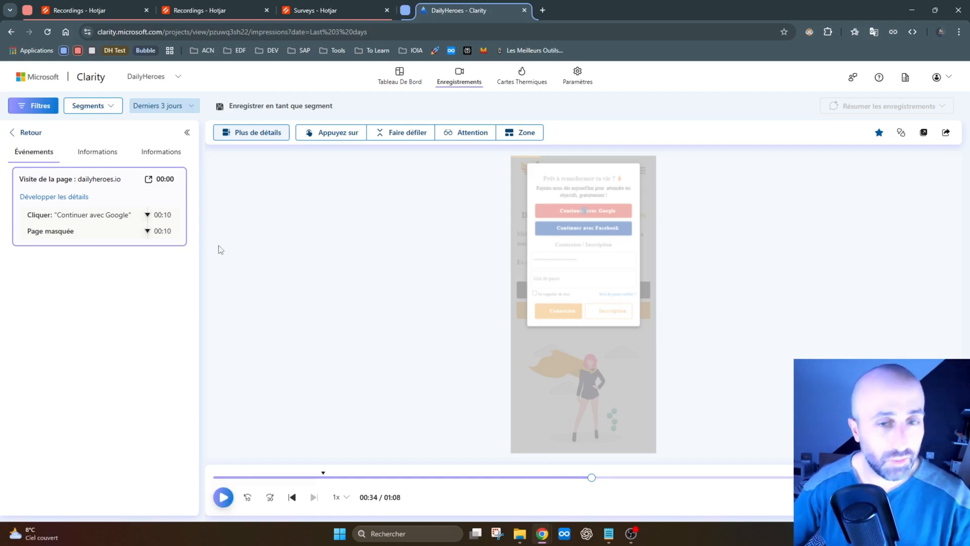
click(18, 133)
scroll(104, 303, down, 2)
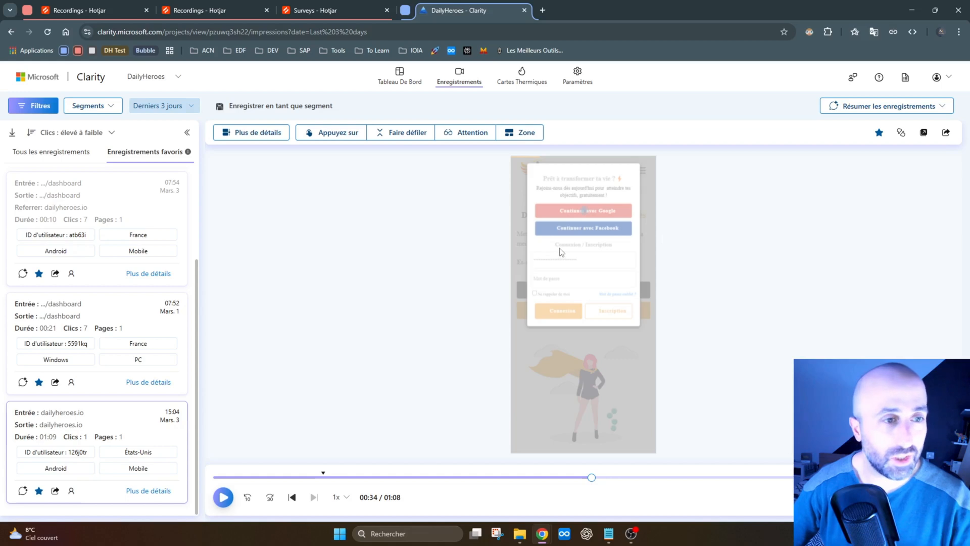
click(544, 76)
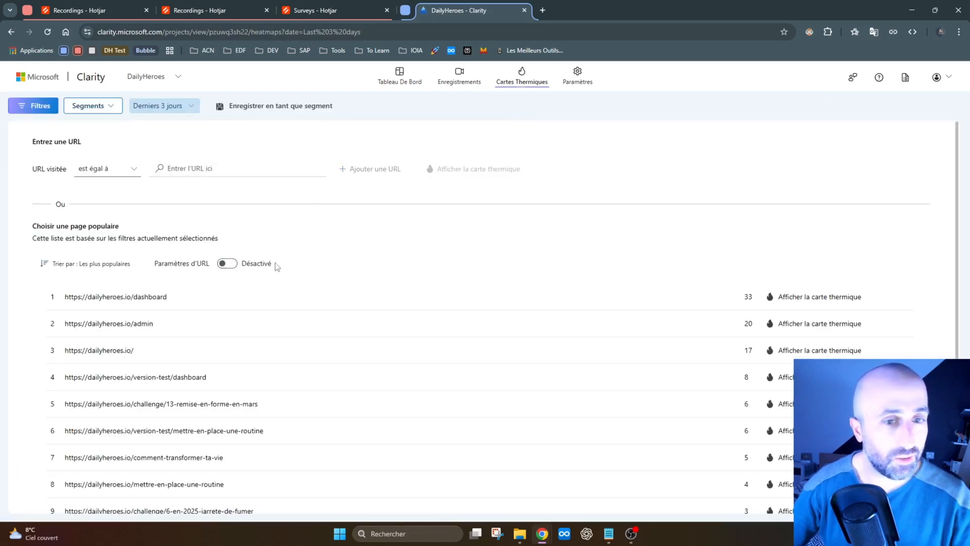
click(801, 303)
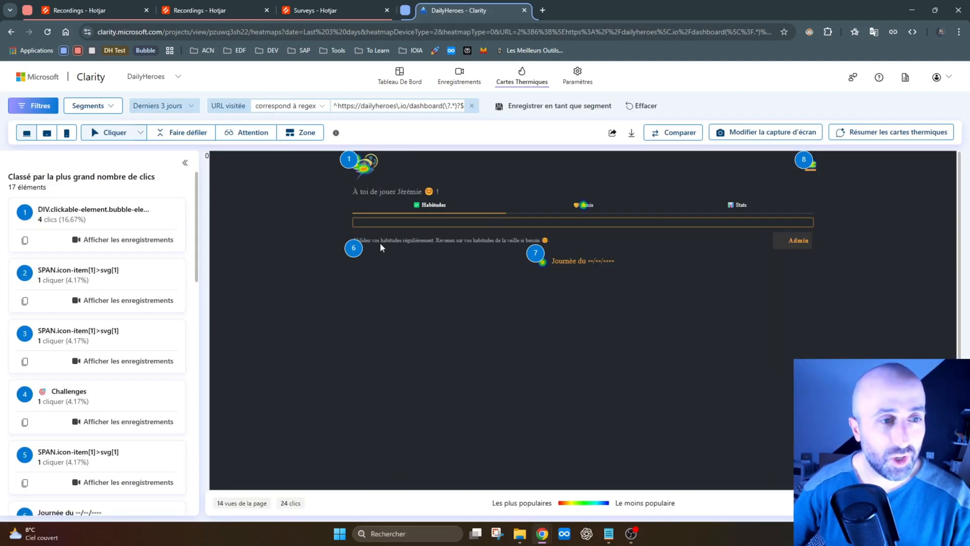
mouse_move(352, 262)
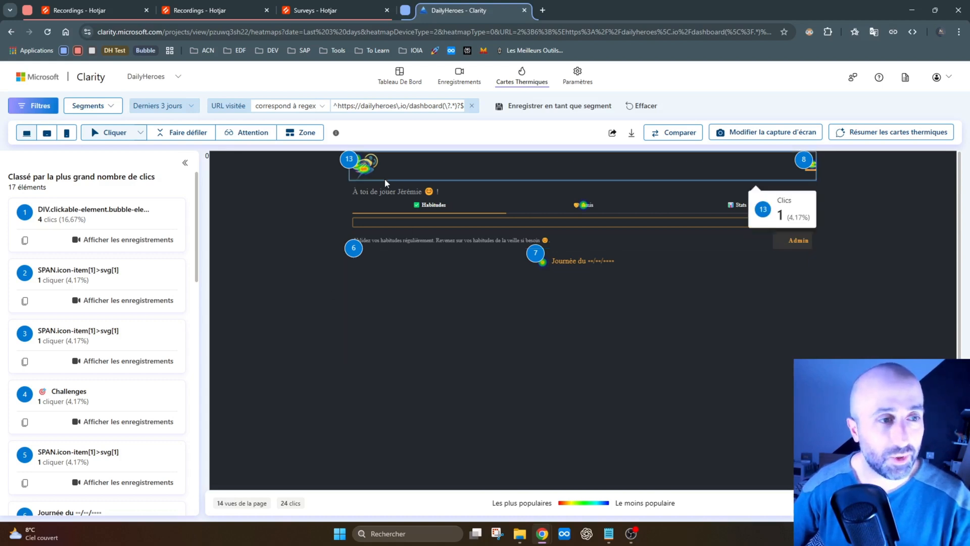
mouse_move(355, 169)
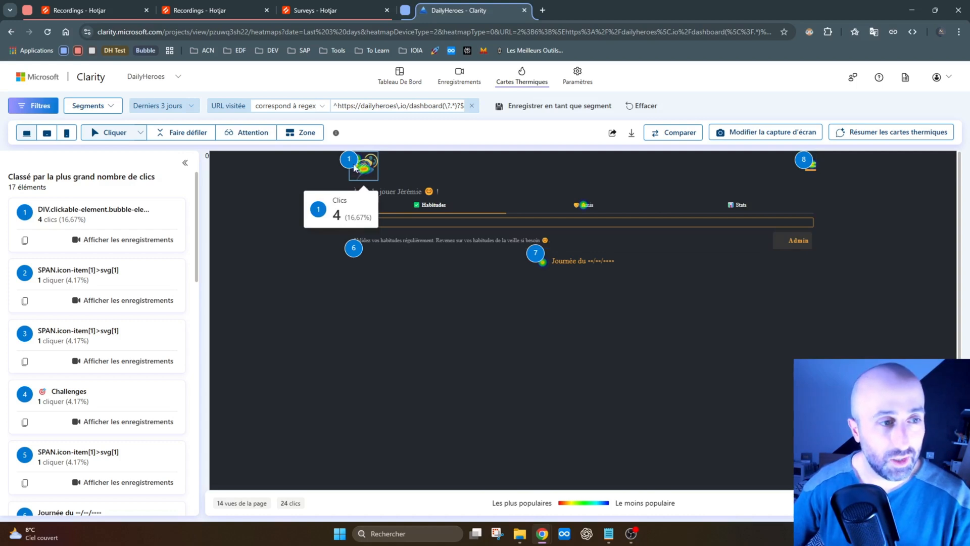
mouse_move(806, 168)
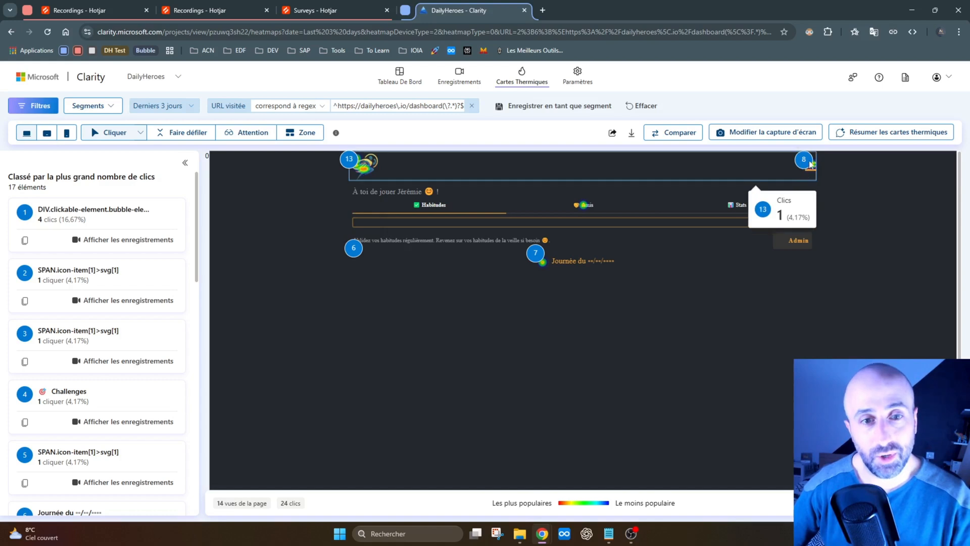
mouse_move(558, 272)
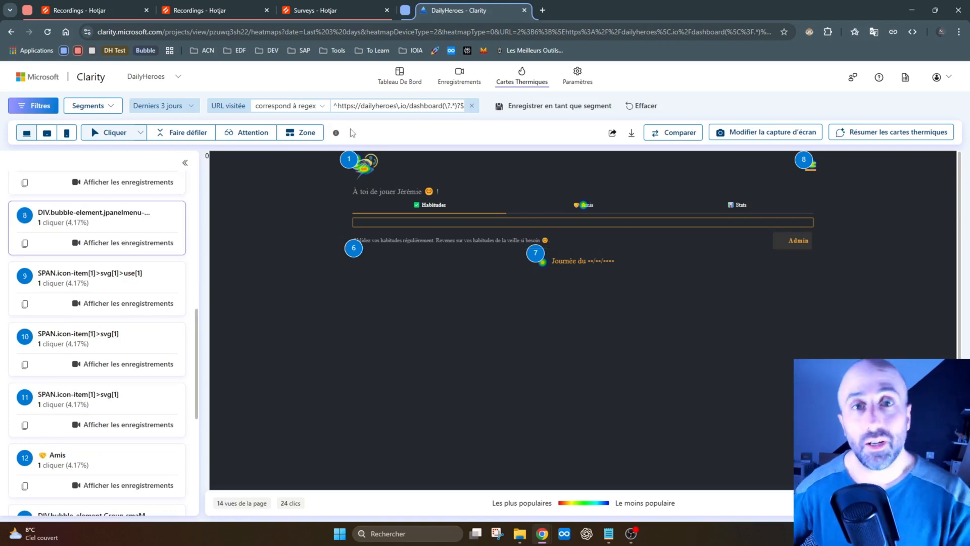
mouse_move(404, 228)
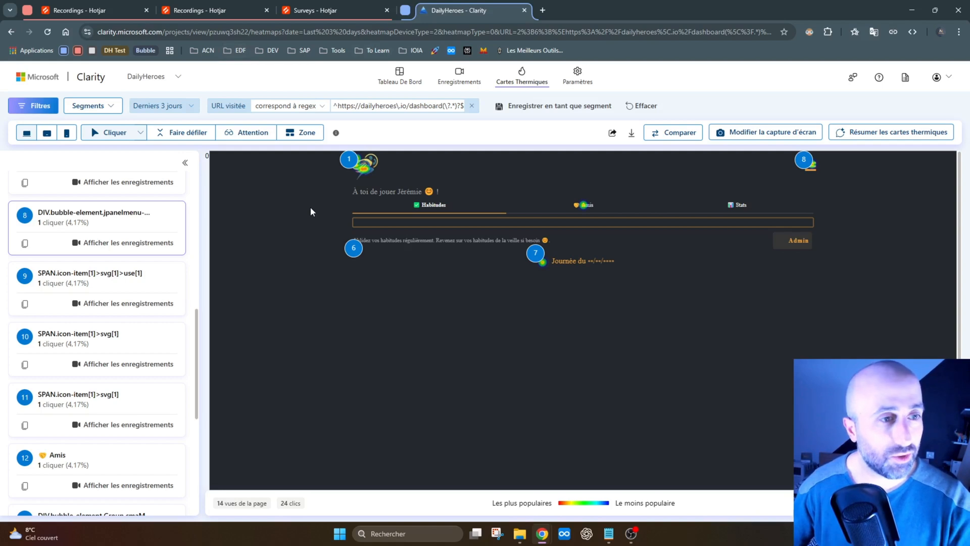
mouse_move(393, 167)
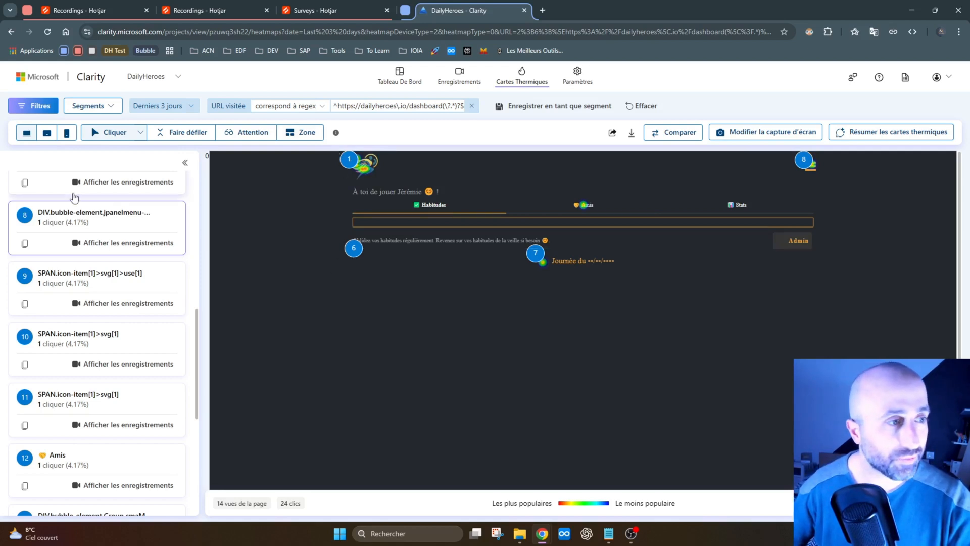
- Return to the recordings with the dashboard URL filter, list all of them and play the 20:39 Android session of 2 March
click(460, 78)
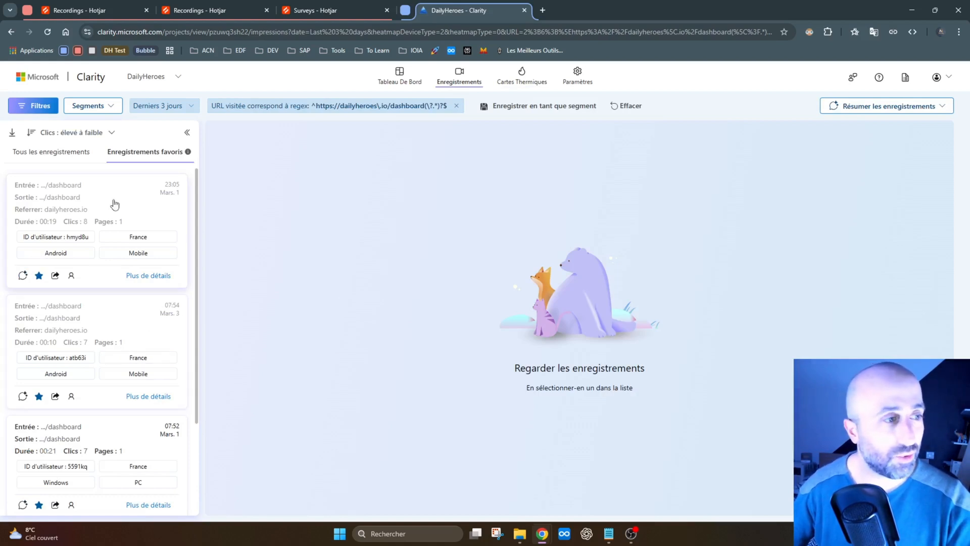
scroll(164, 347, down, 3)
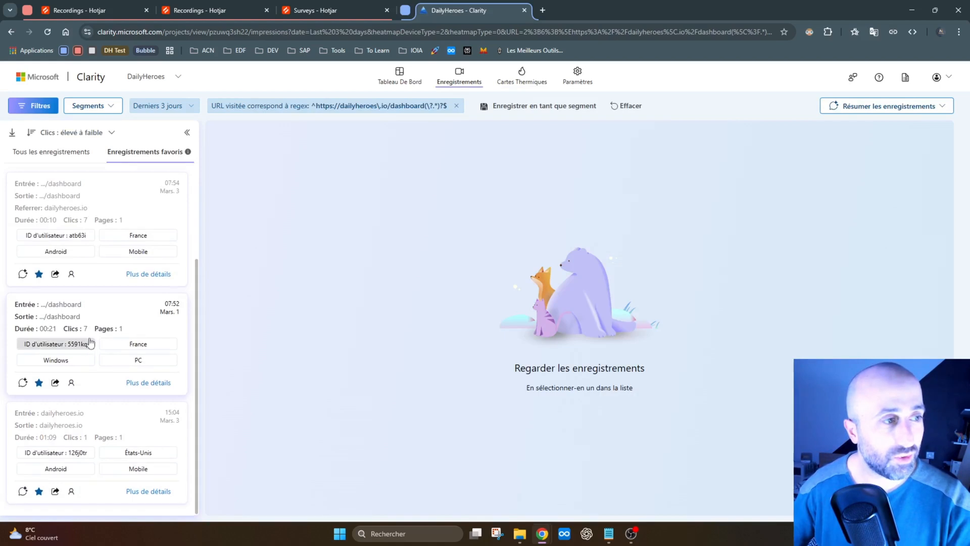
scroll(96, 304, up, 1)
click(81, 154)
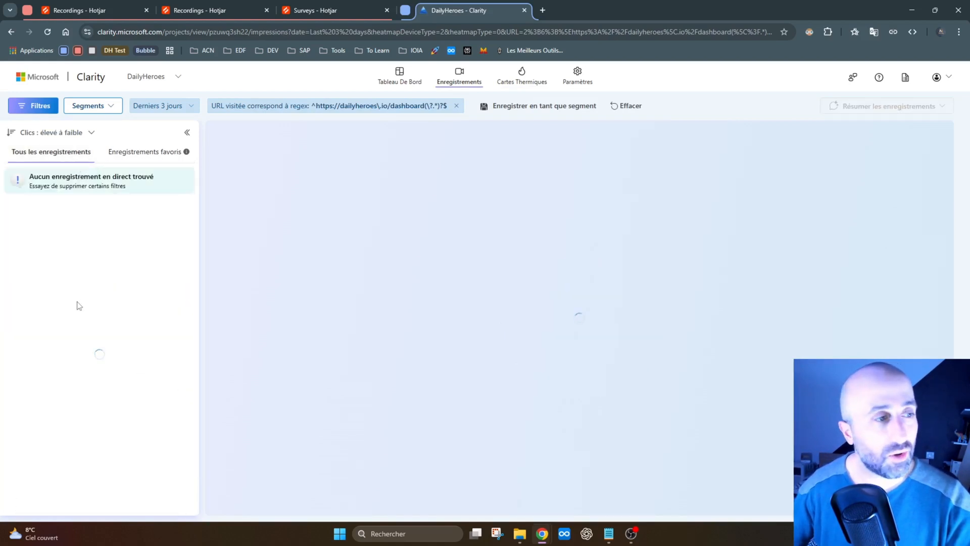
scroll(120, 353, down, 5)
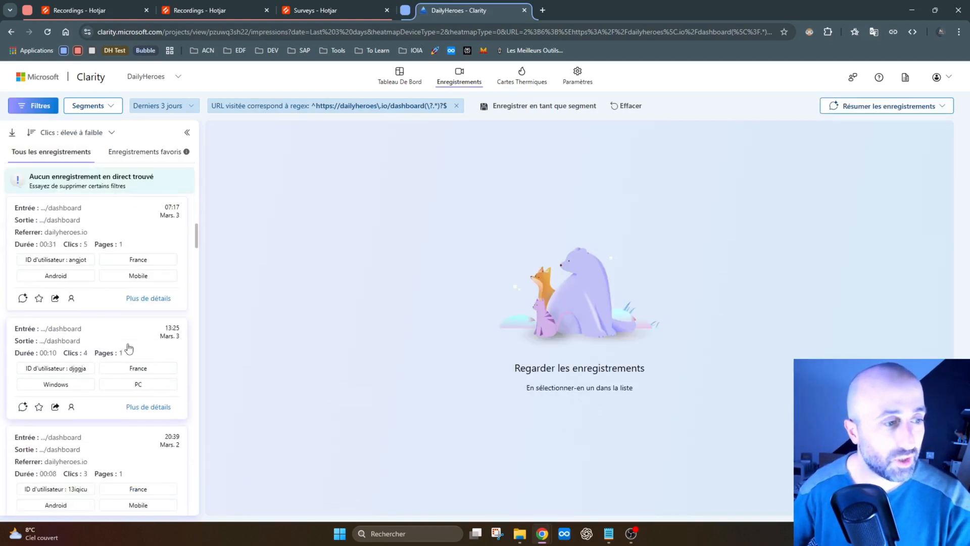
click(128, 353)
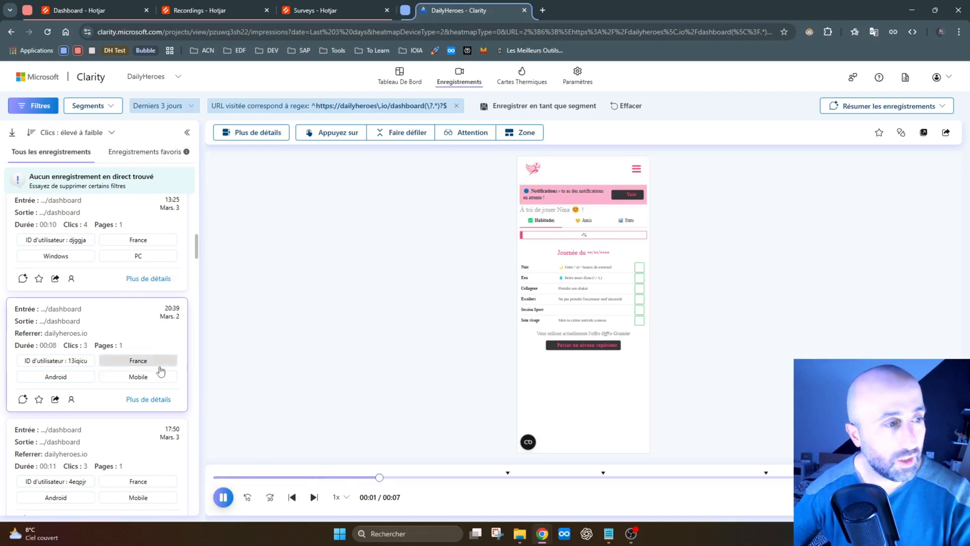
- View the event timeline, session information and AI insights of the 20:39 Android recording
click(151, 399)
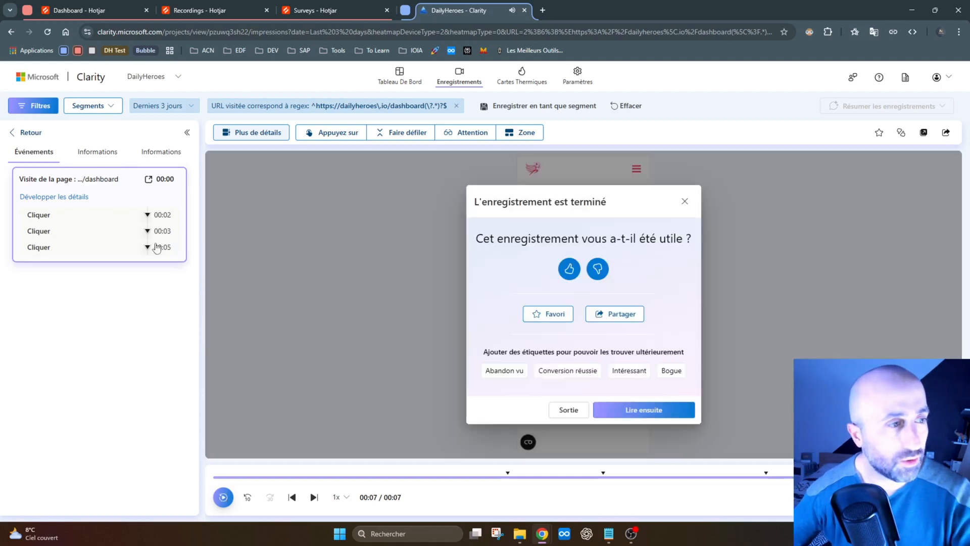
click(99, 152)
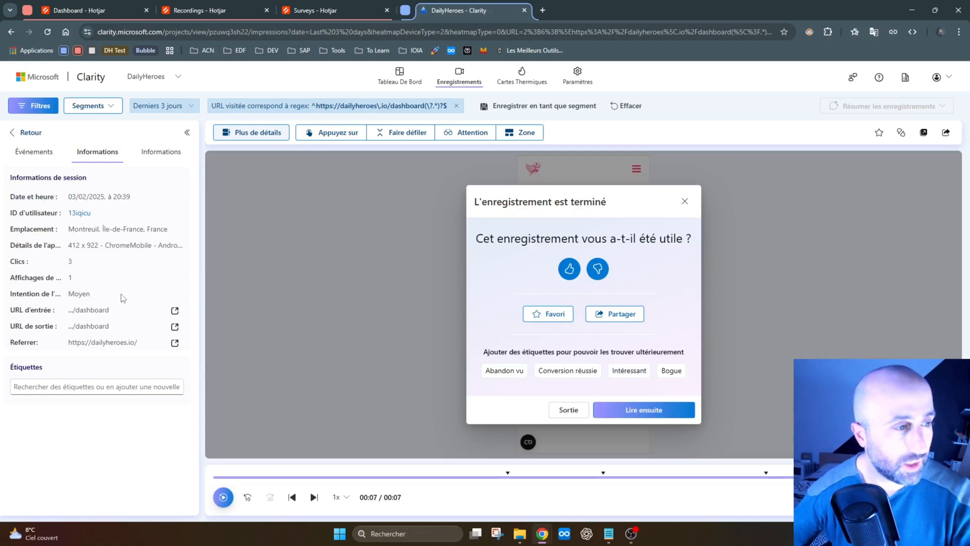
click(160, 152)
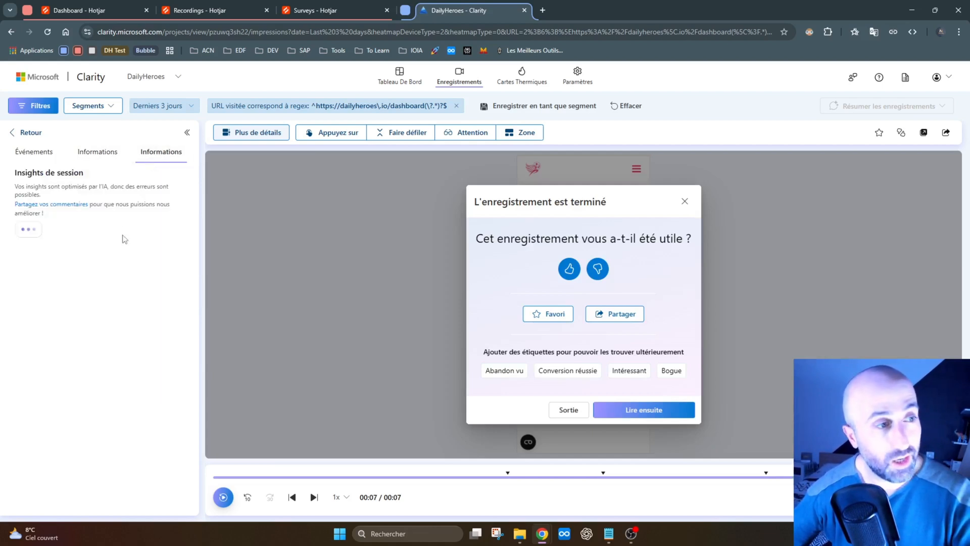